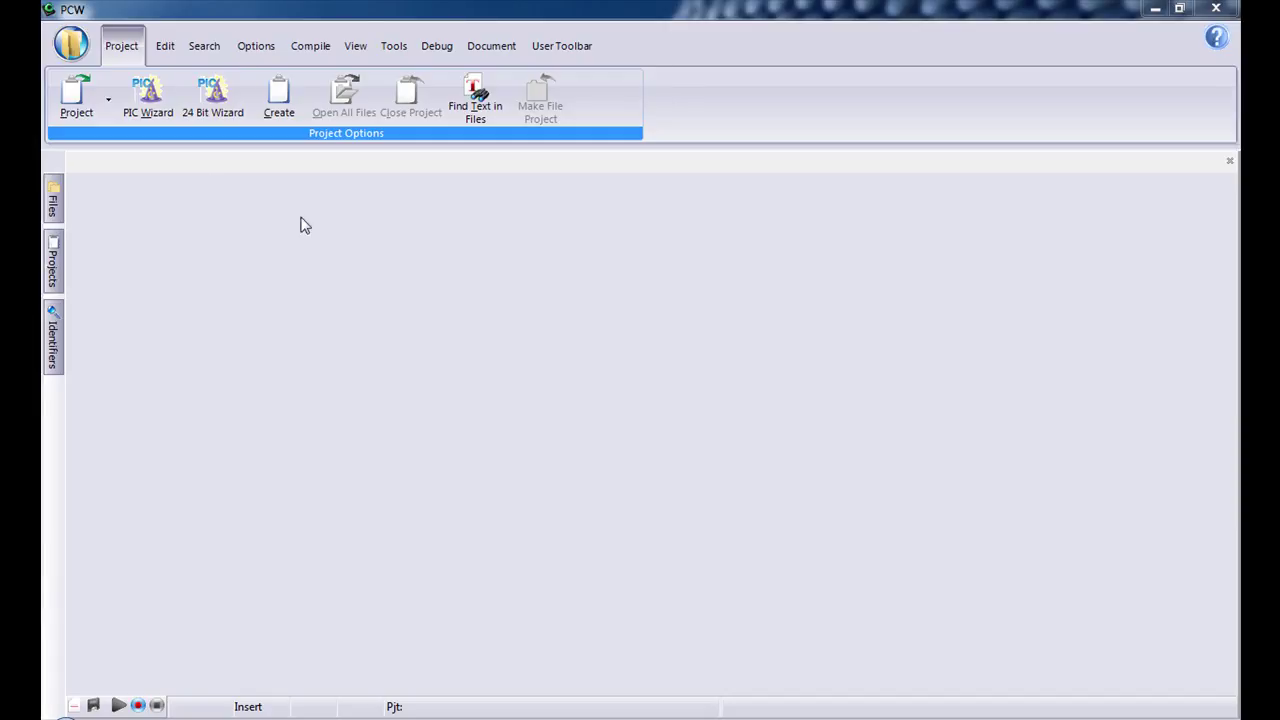
Start a new PIC Wizard project and create a folder named Tutorial 0 inside Tutoriales Pic.
{"action": "left_click", "coordinate": [140, 112]}
{"action": "left_click", "coordinate": [150, 112]}
{"action": "left_click", "coordinate": [166, 112]}
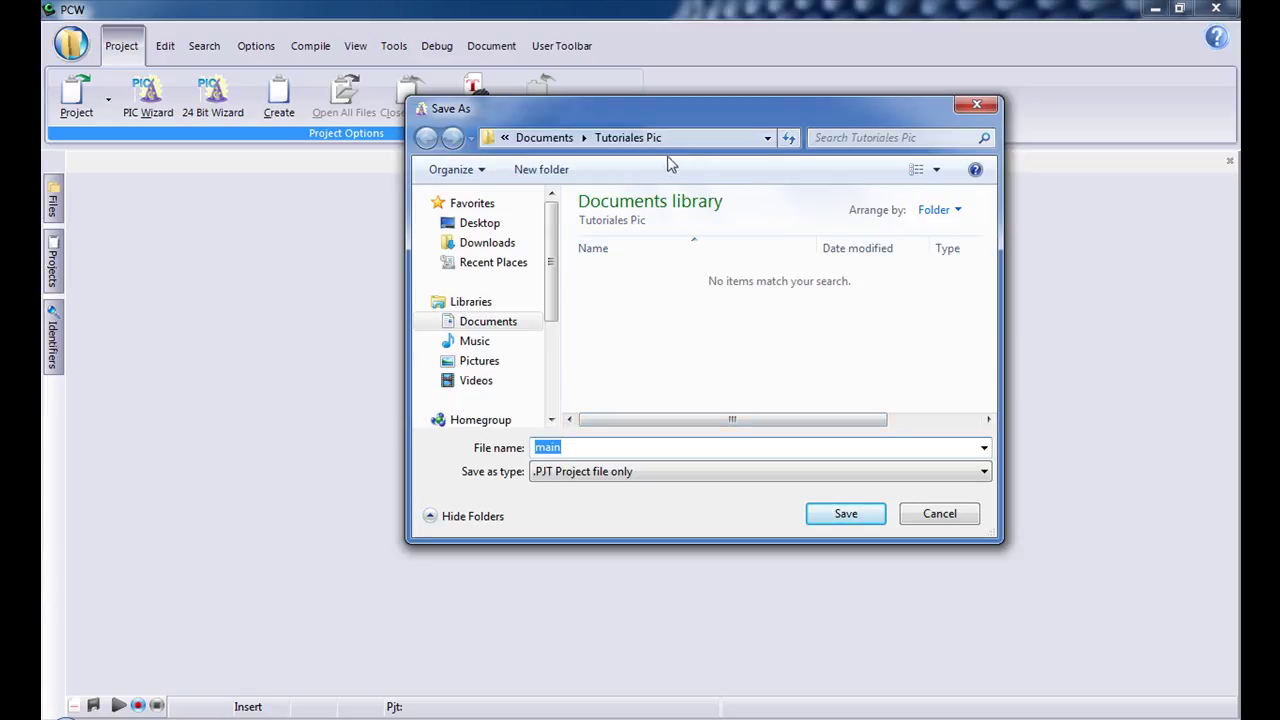
{"action": "left_click", "coordinate": [614, 294]}
{"action": "right_click", "coordinate": [616, 291]}
{"action": "left_click", "coordinate": [598, 308]}
{"action": "left_click", "coordinate": [535, 169]}
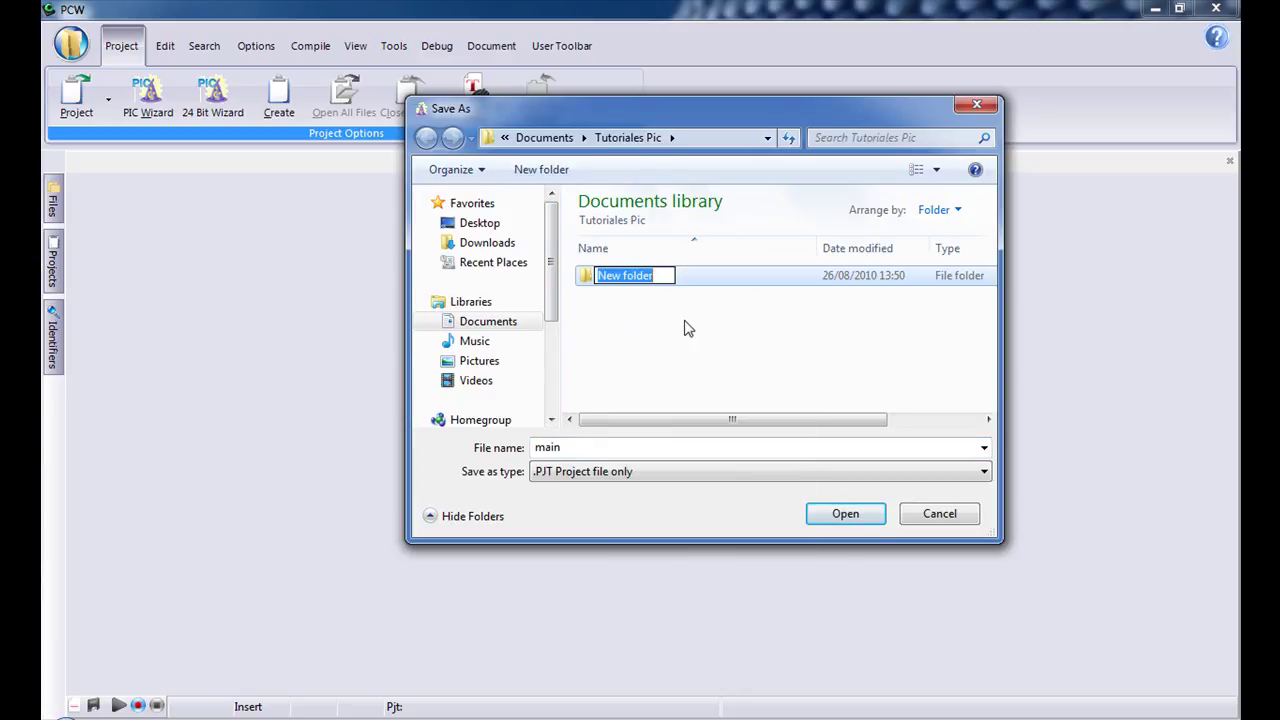
{"action": "type", "text": "Tutoria"}
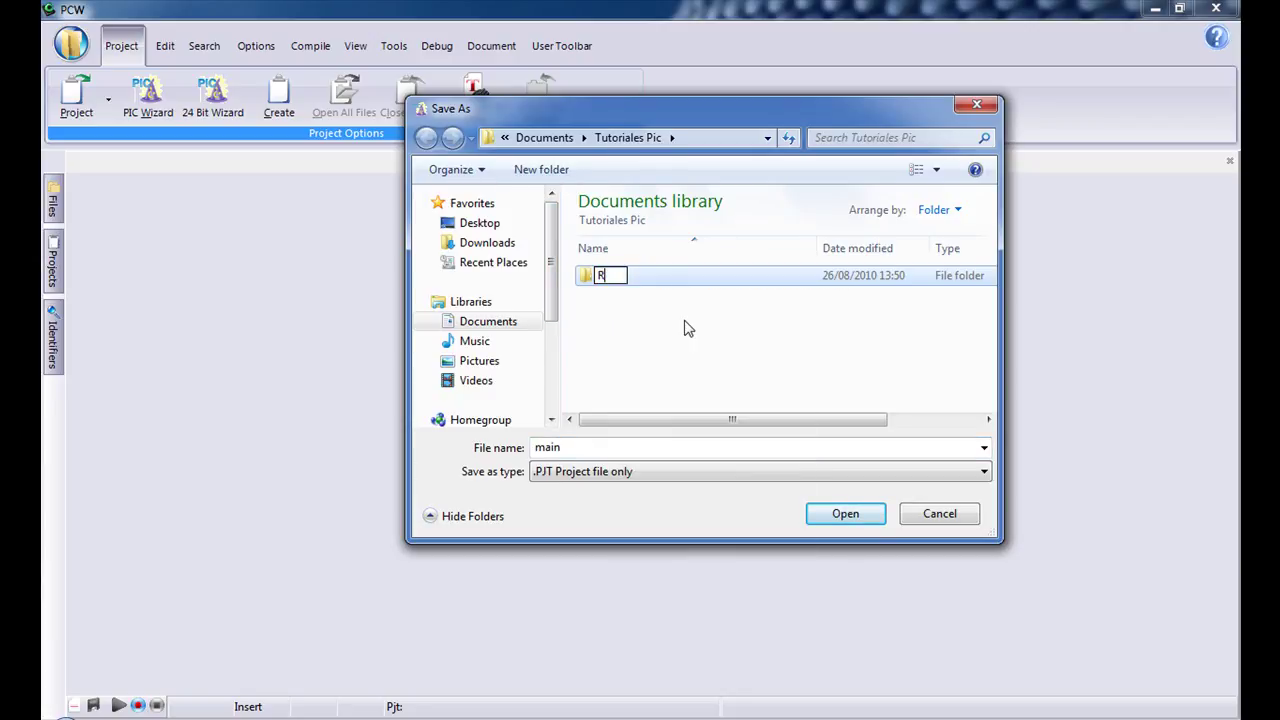
{"action": "type", "text": "l 0"}
{"action": "key", "text": "Return"}
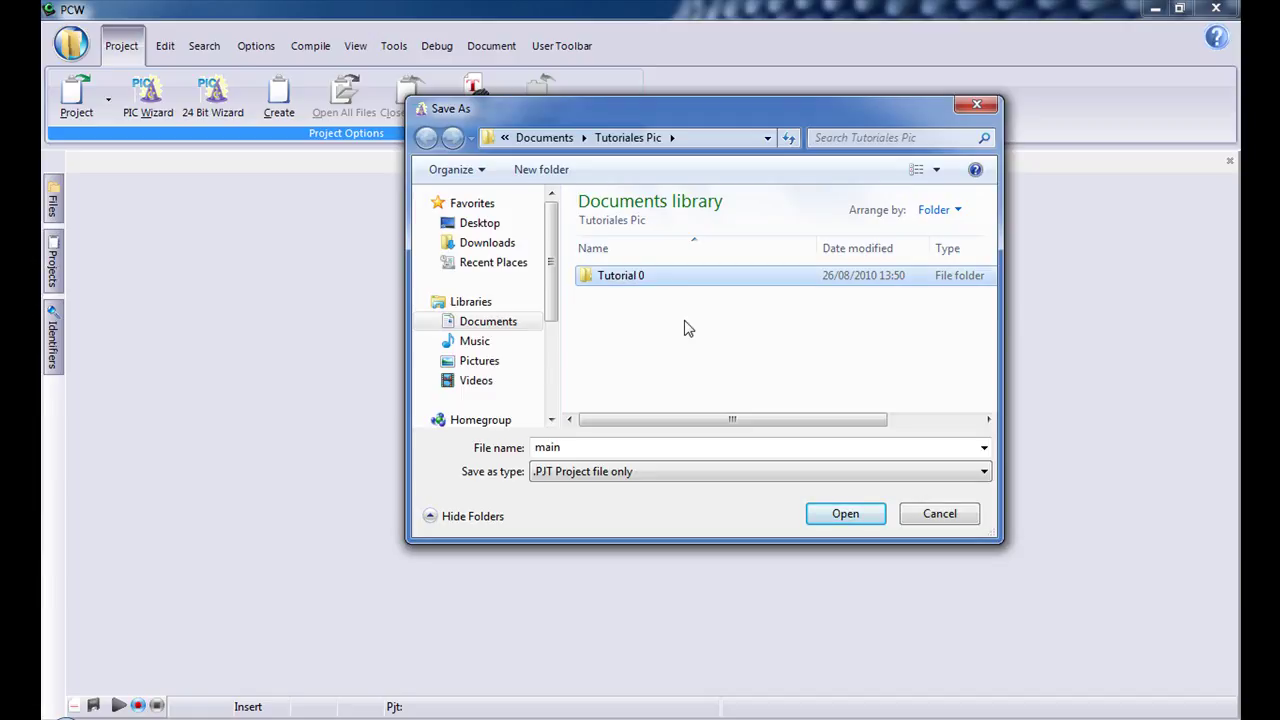
Save the project file as tutorial0 in the Tutorial 0 folder.
{"action": "key", "text": "Return"}
{"action": "double_click", "coordinate": [555, 447]}
{"action": "type", "text": "tutorial0"}
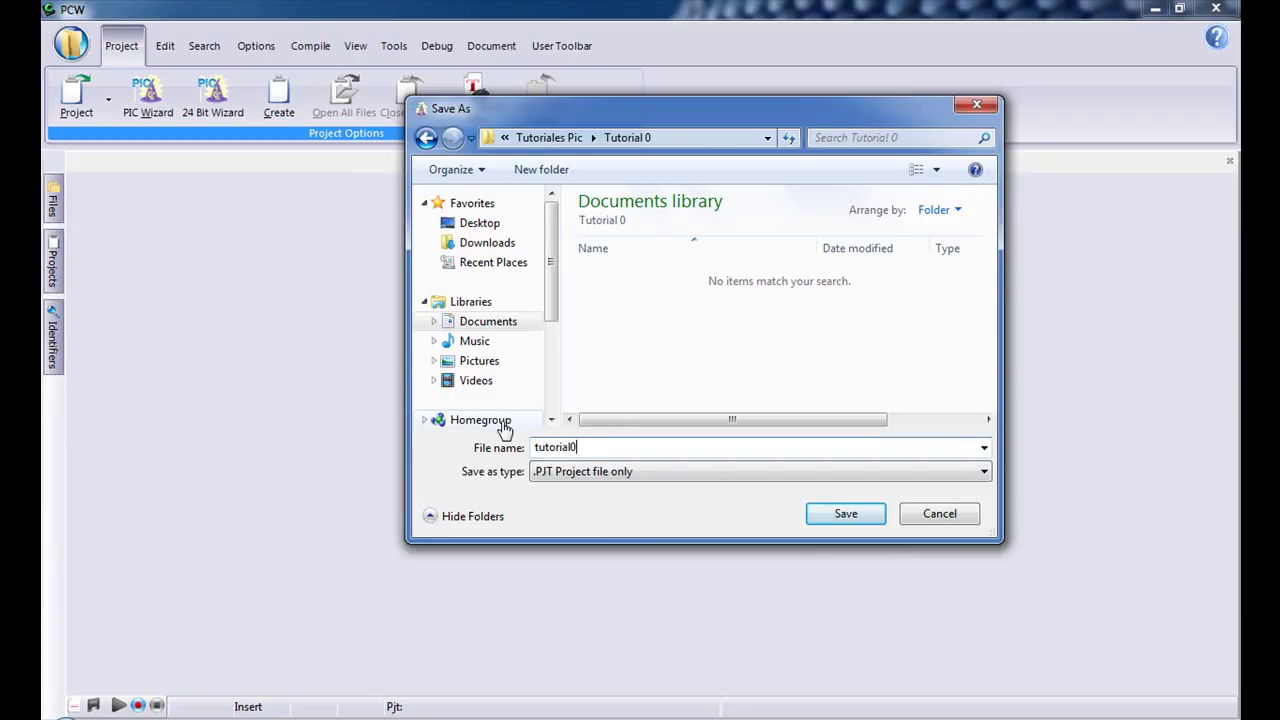
{"action": "left_click", "coordinate": [837, 516]}
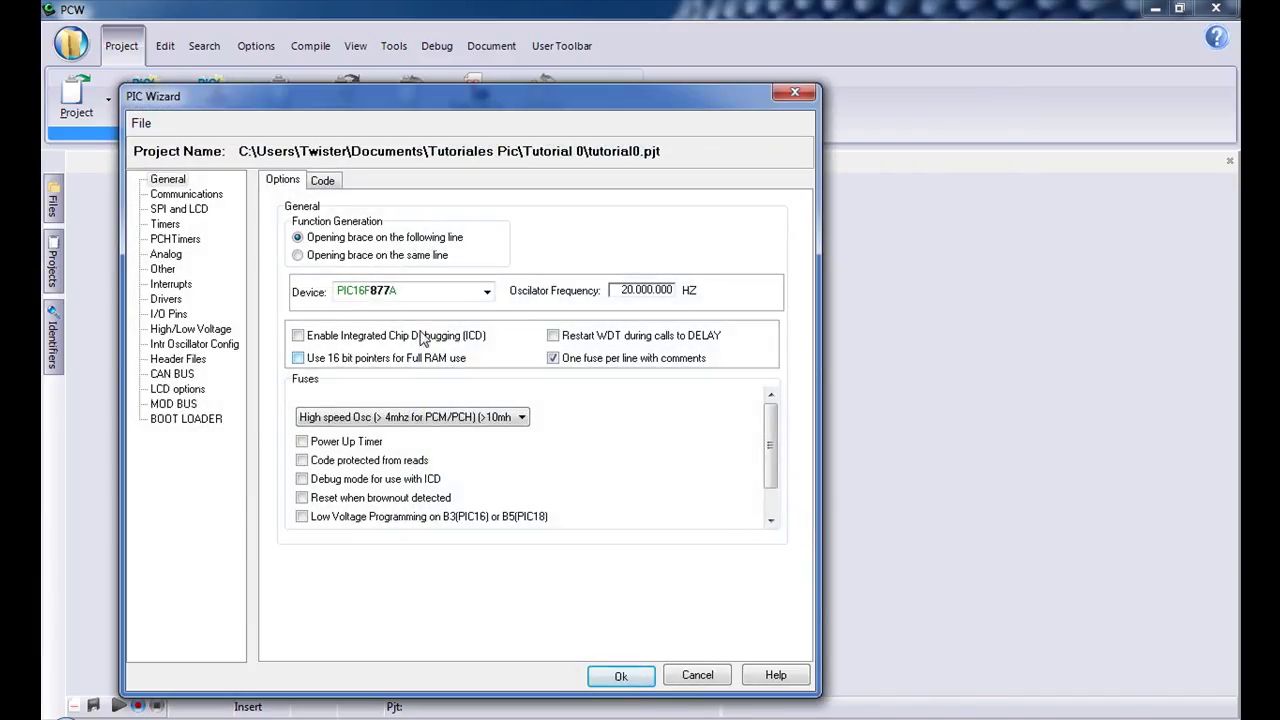
Select PIC16F88 as the project's target device in the general settings.
{"action": "left_click", "coordinate": [168, 181]}
{"action": "left_click", "coordinate": [486, 291]}
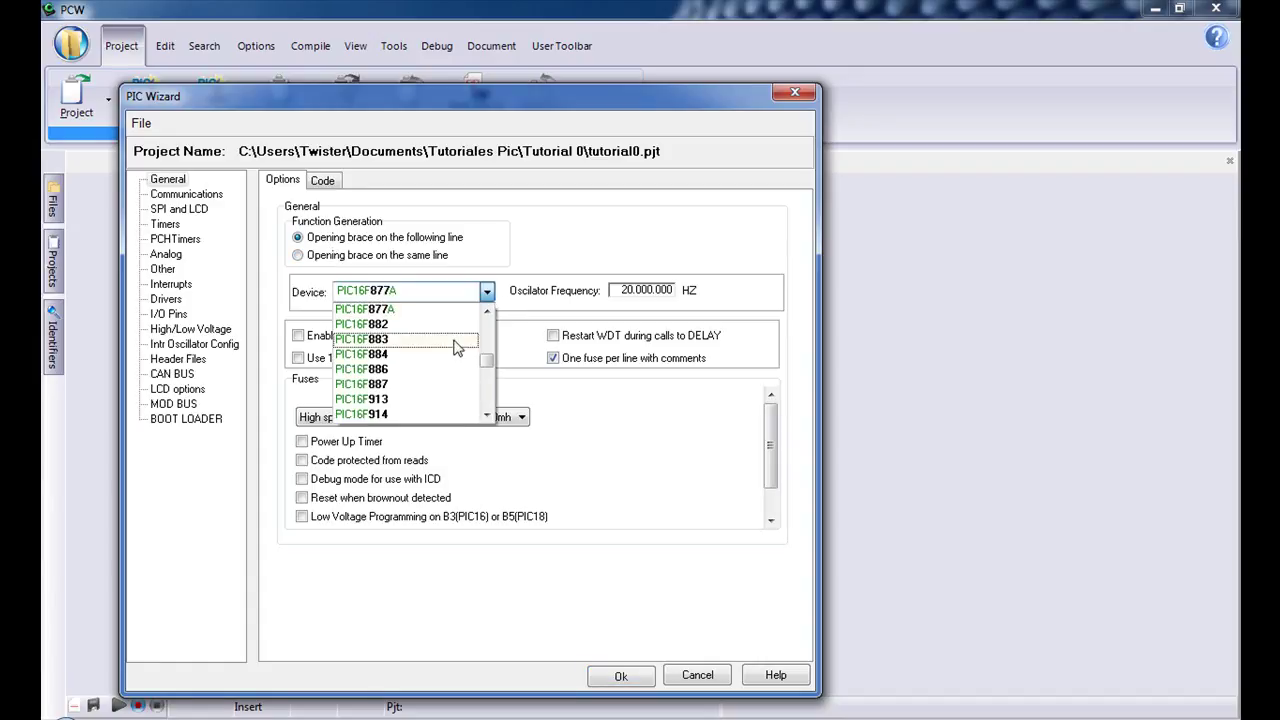
{"action": "left_click_drag", "start_coordinate": [486, 366], "coordinate": [485, 356]}
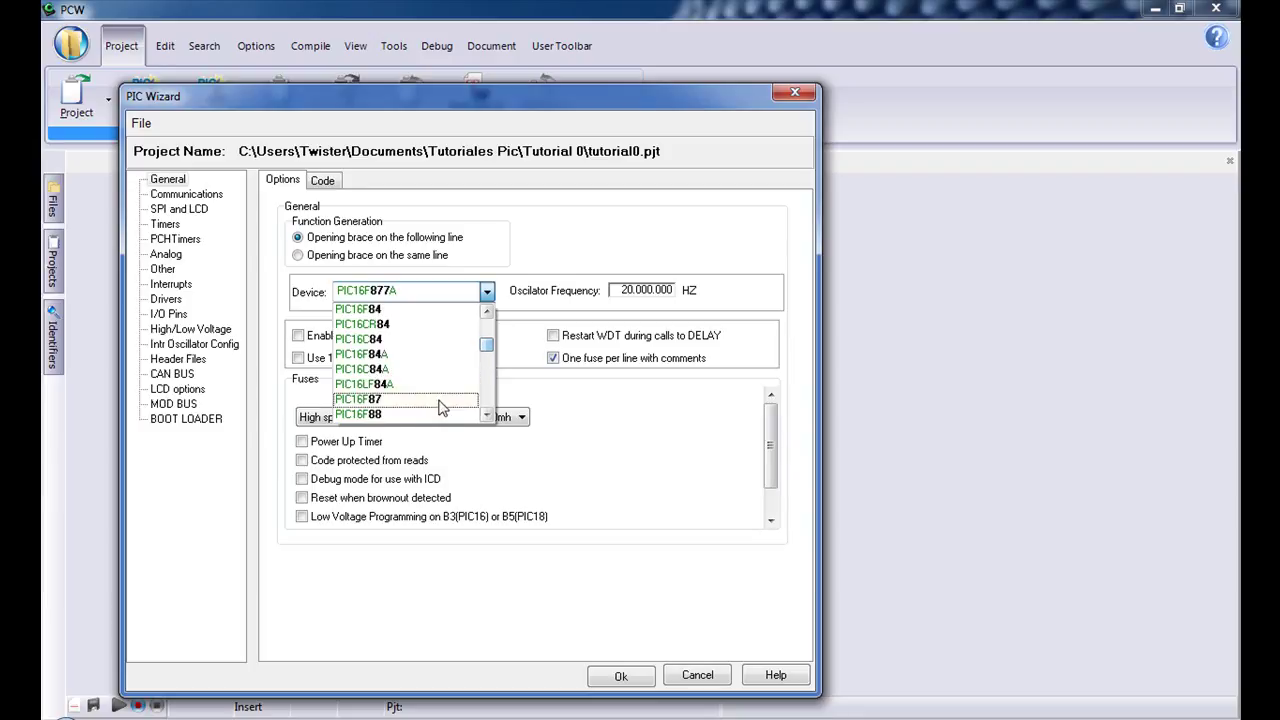
{"action": "left_click", "coordinate": [358, 413]}
Set the oscillator frequency to 8,000,000 Hz and choose High speed Osc as the oscillator fuse.
{"action": "left_click", "coordinate": [636, 290]}
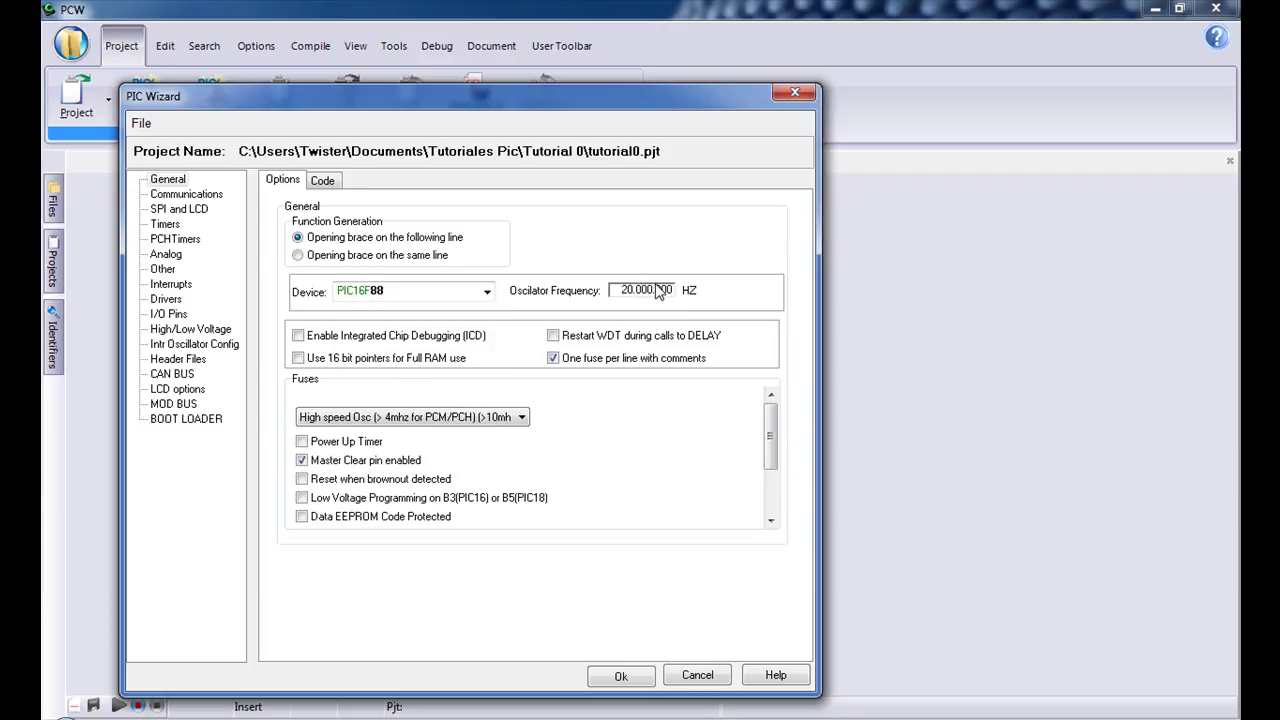
{"action": "key", "text": "BackSpace"}
{"action": "key", "text": "BackSpace"}
{"action": "key", "text": "BackSpace"}
{"action": "key", "text": "BackSpace"}
{"action": "key", "text": "BackSpace"}
{"action": "key", "text": "BackSpace"}
{"action": "key", "text": "BackSpace"}
{"action": "key", "text": "BackSpace"}
{"action": "key", "text": "BackSpace"}
{"action": "left_click", "coordinate": [440, 417]}
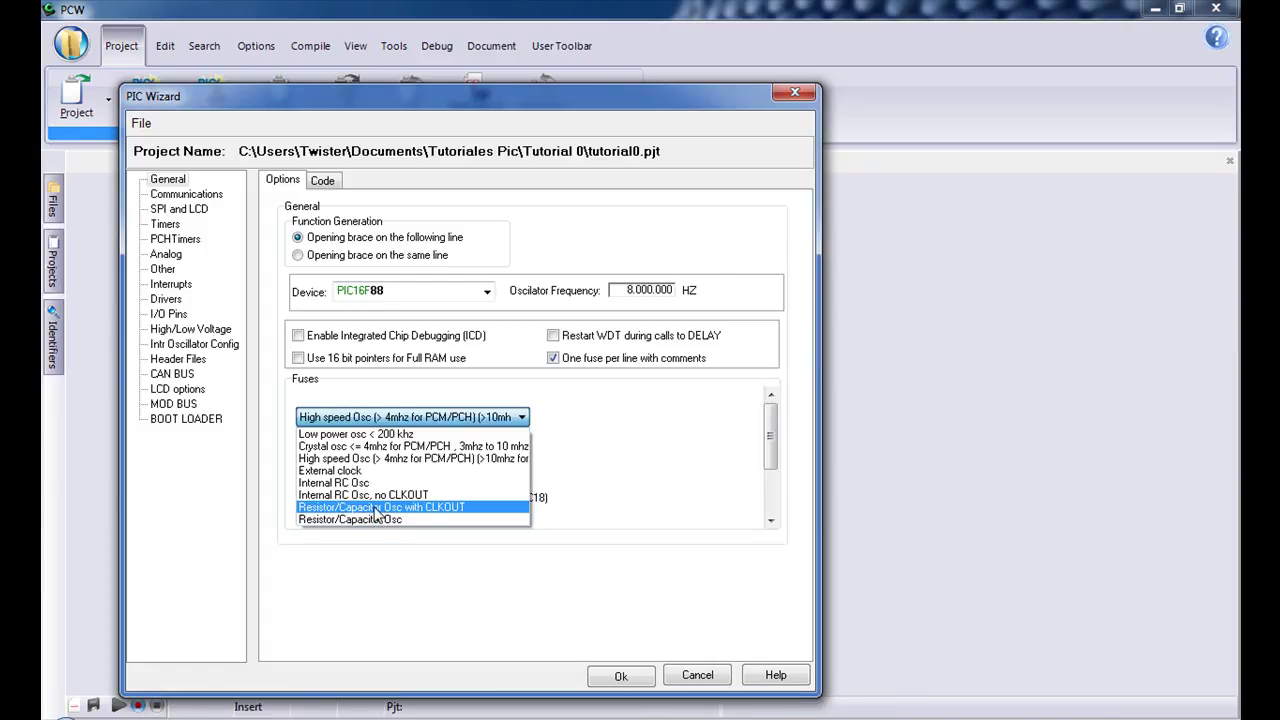
{"action": "left_click", "coordinate": [400, 458]}
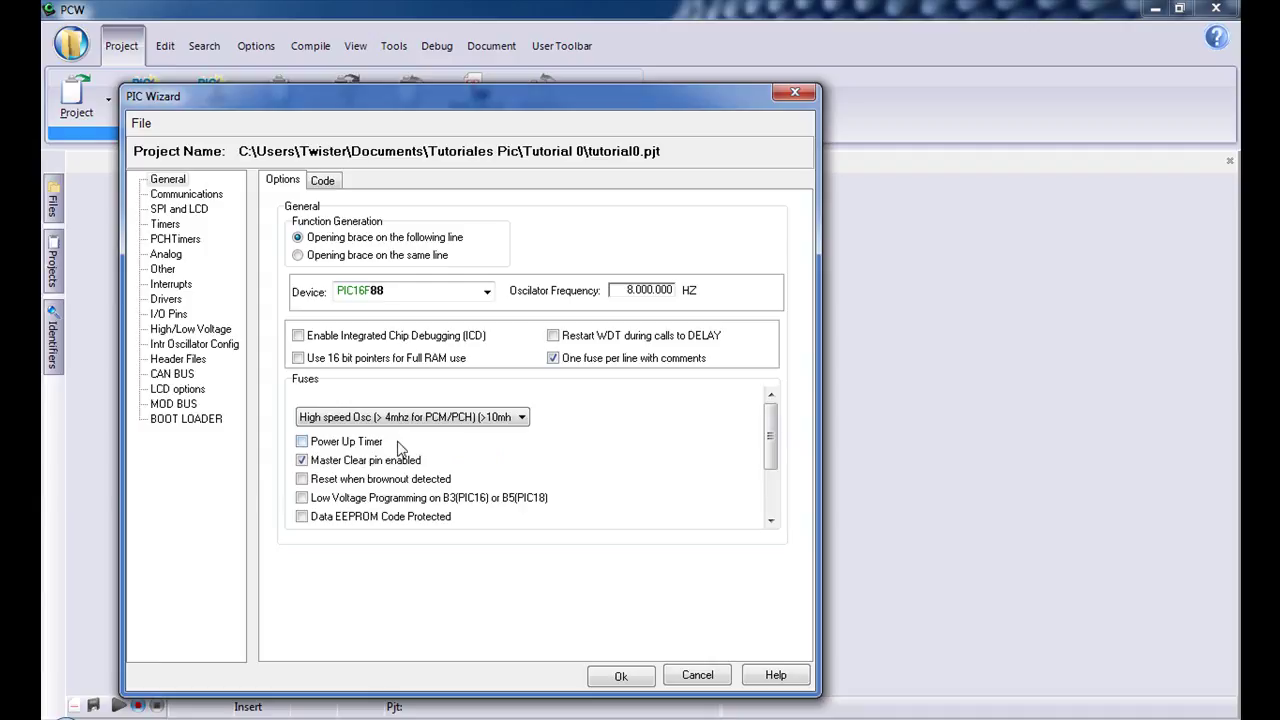
{"action": "scroll", "coordinate": [745, 470], "scroll_direction": "down", "scroll_amount": 1}
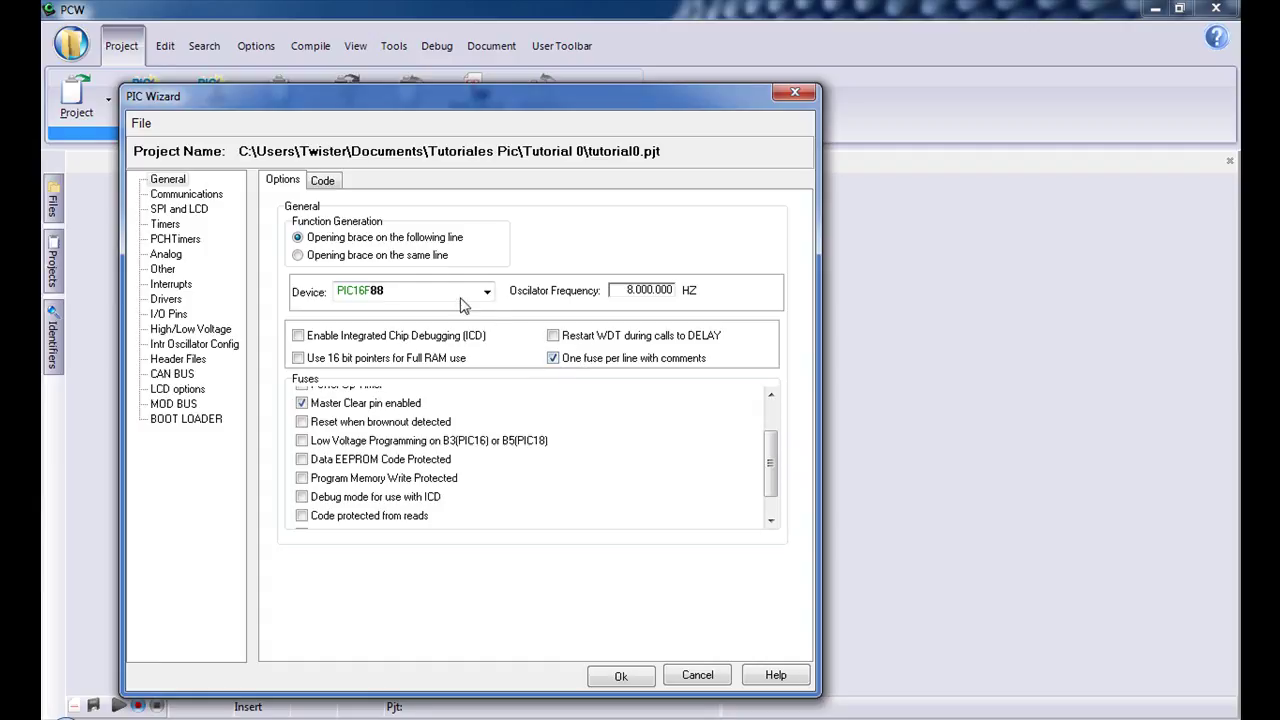
Compare the general options with the device, fuse and delay code generated for the .h file.
{"action": "left_click", "coordinate": [325, 182]}
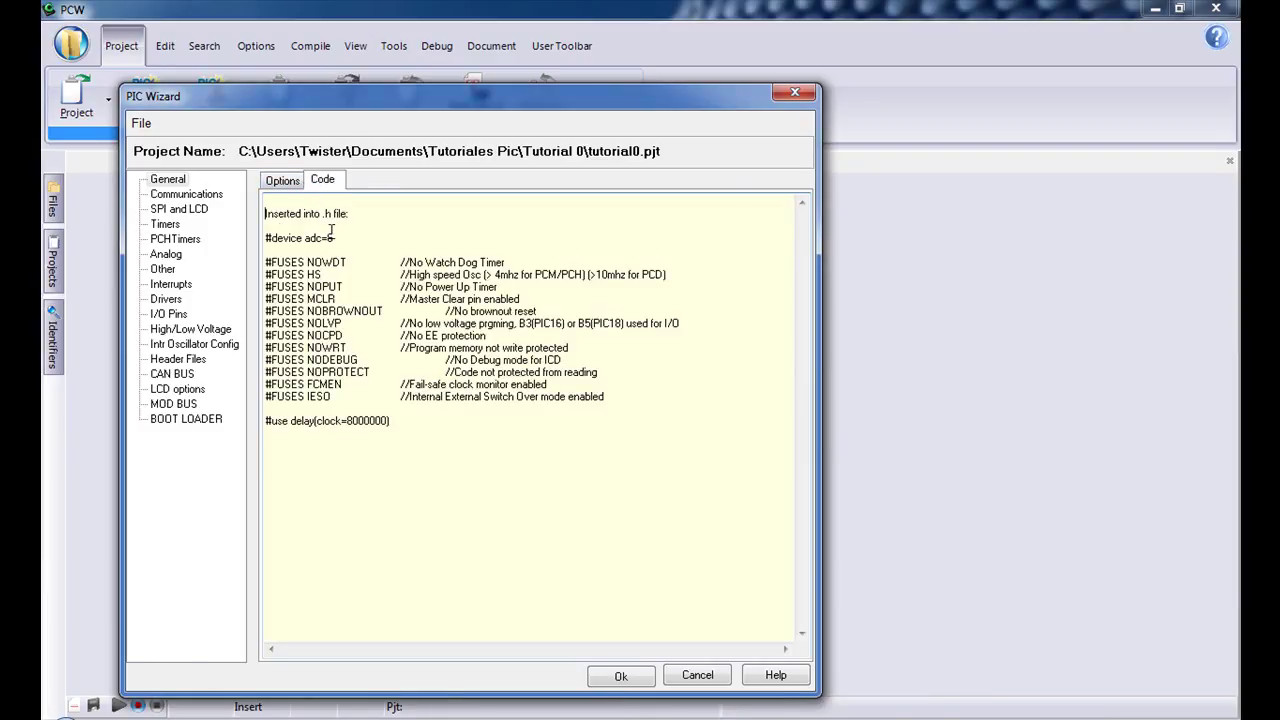
{"action": "left_click", "coordinate": [285, 185]}
{"action": "left_click", "coordinate": [325, 186]}
{"action": "left_click", "coordinate": [288, 183]}
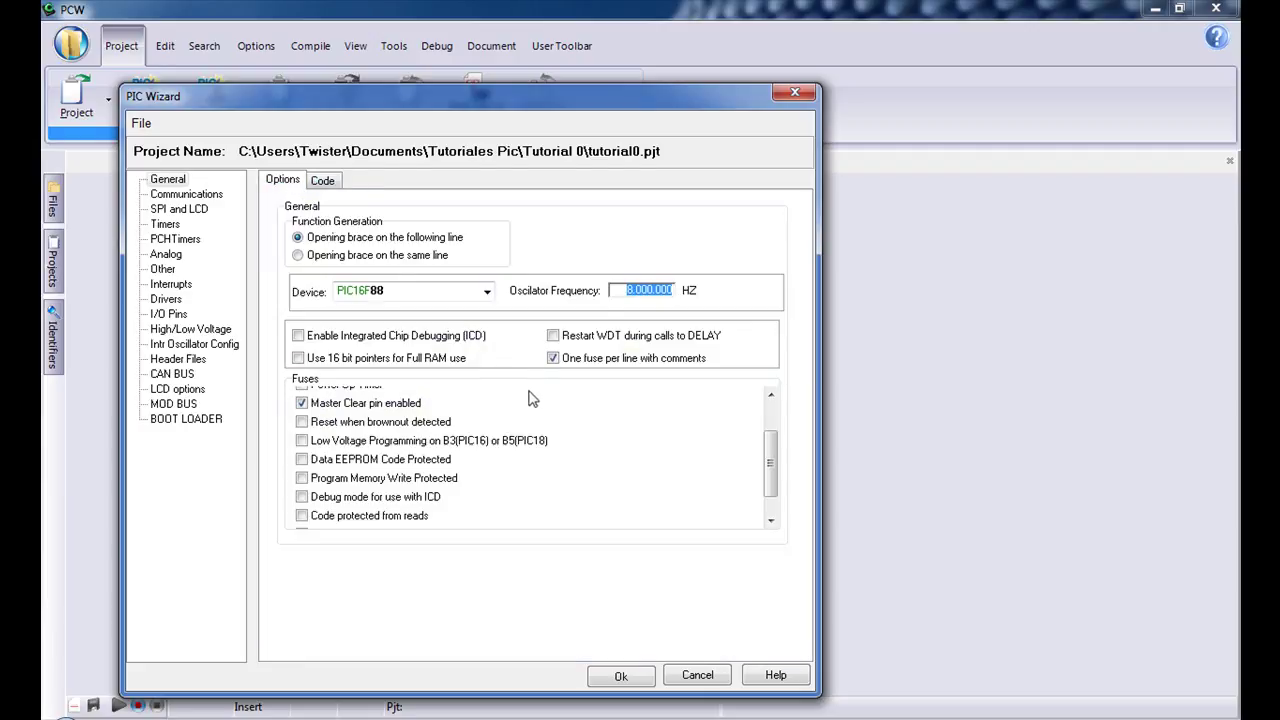
{"action": "left_click", "coordinate": [326, 186]}
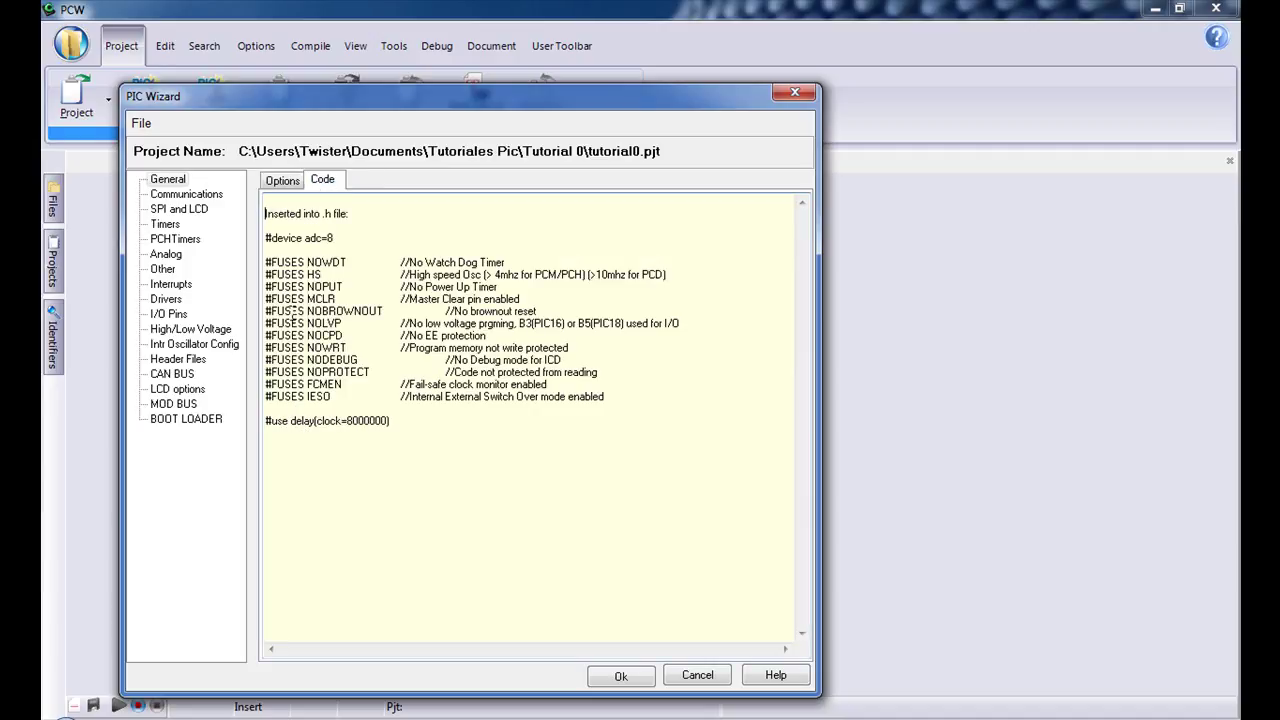
{"action": "left_click", "coordinate": [285, 185]}
Turn off One fuse per line with comments, view the generated code, and turn the option back on.
{"action": "left_click", "coordinate": [553, 358]}
{"action": "left_click", "coordinate": [317, 187]}
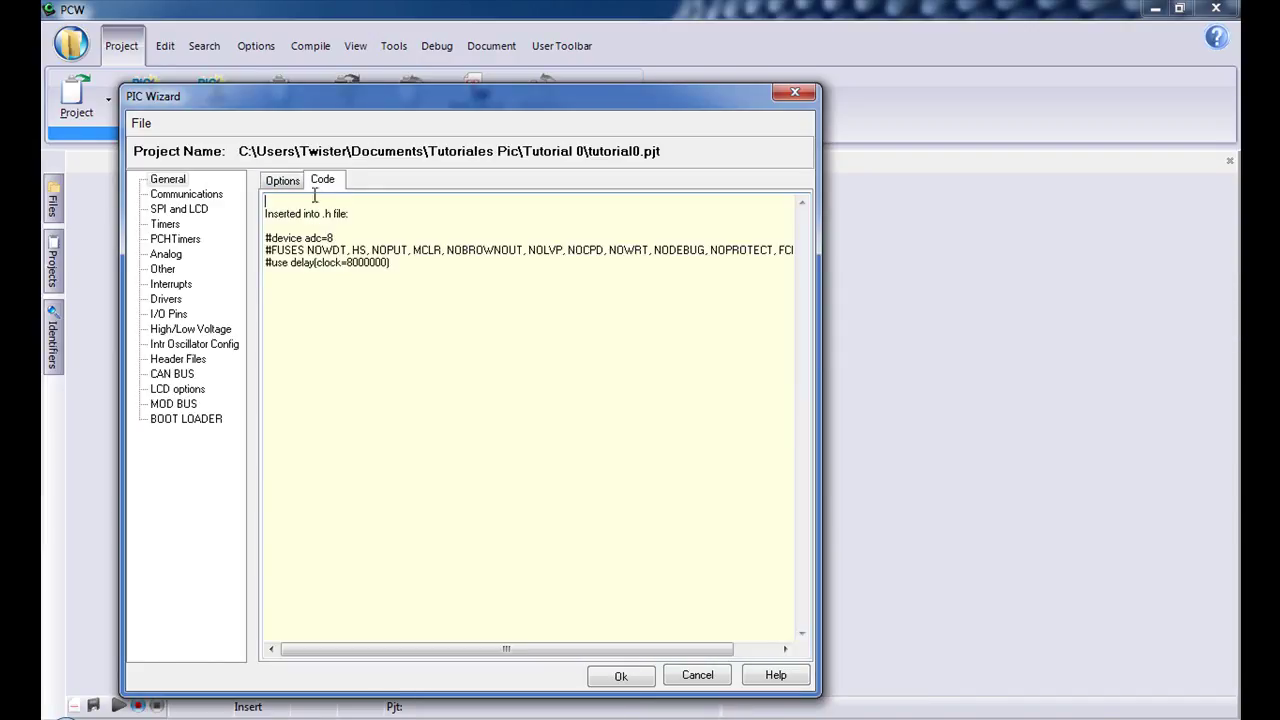
{"action": "left_click_drag", "start_coordinate": [271, 246], "coordinate": [712, 235]}
{"action": "left_click", "coordinate": [280, 188]}
{"action": "left_click", "coordinate": [553, 358]}
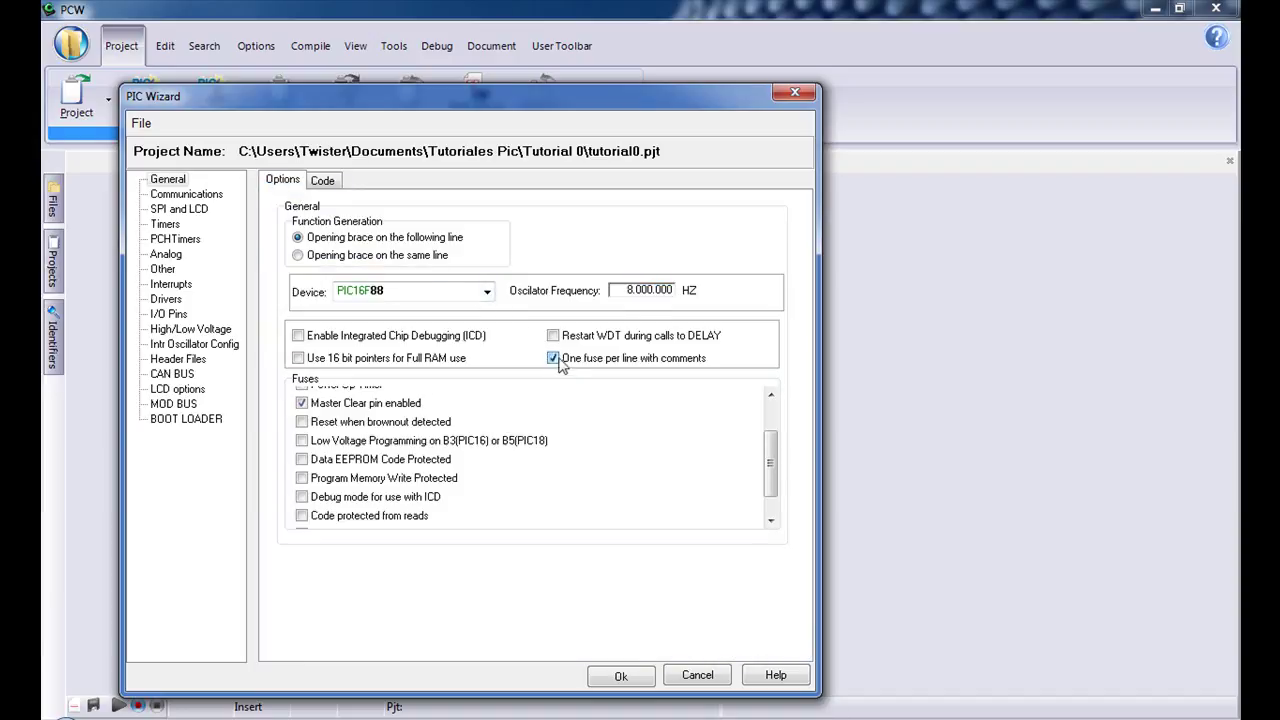
Examine the generated code with one commented fuse per line, and return to the fuse options.
{"action": "left_click", "coordinate": [324, 181]}
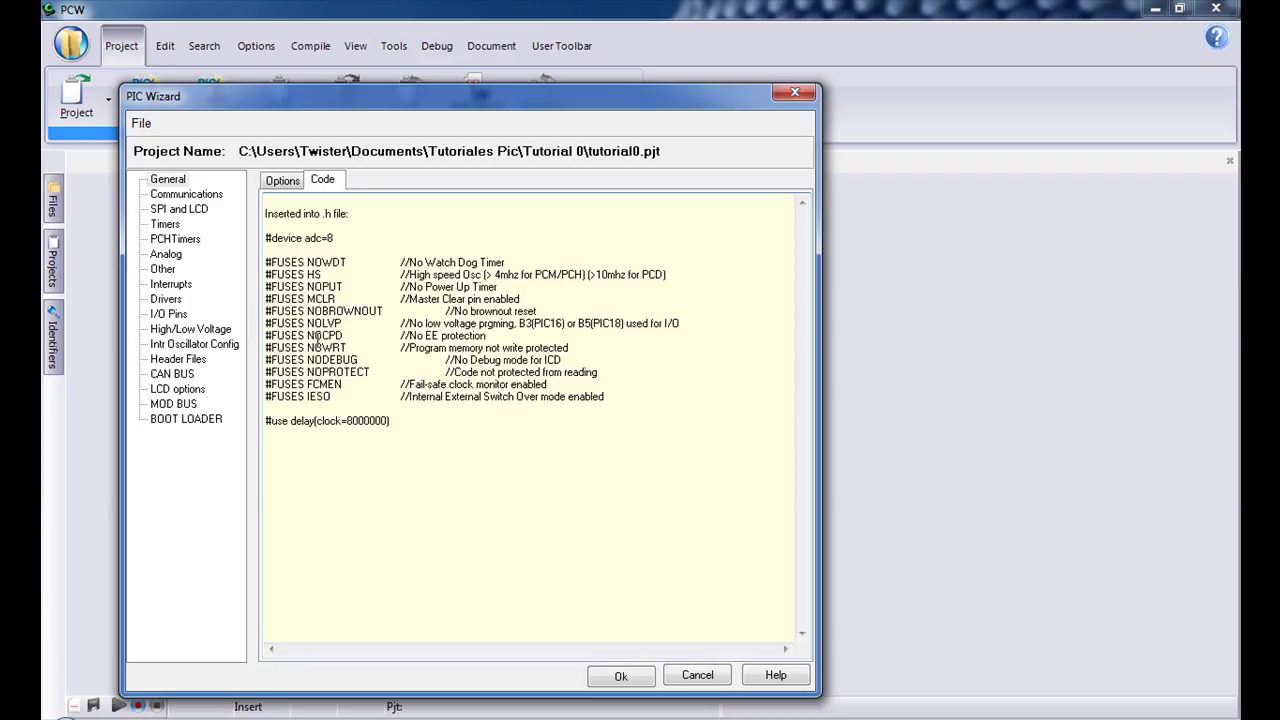
{"action": "left_click", "coordinate": [284, 182]}
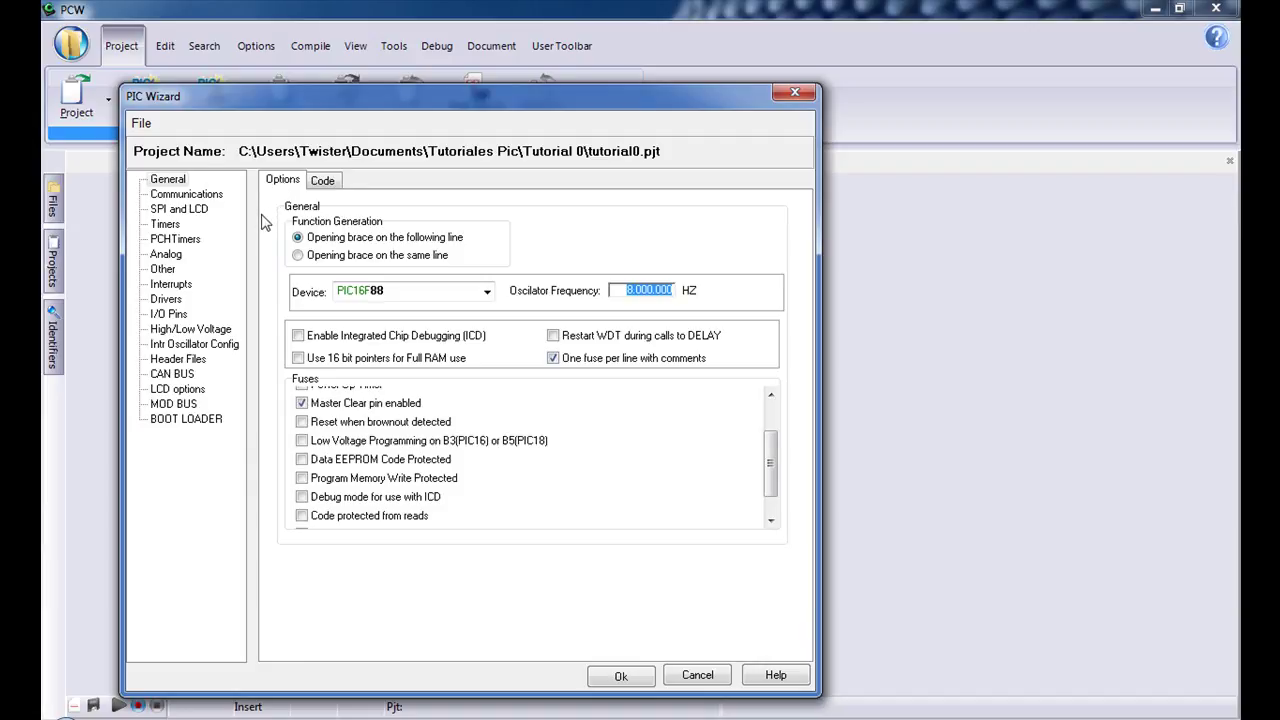
{"action": "left_click", "coordinate": [323, 181]}
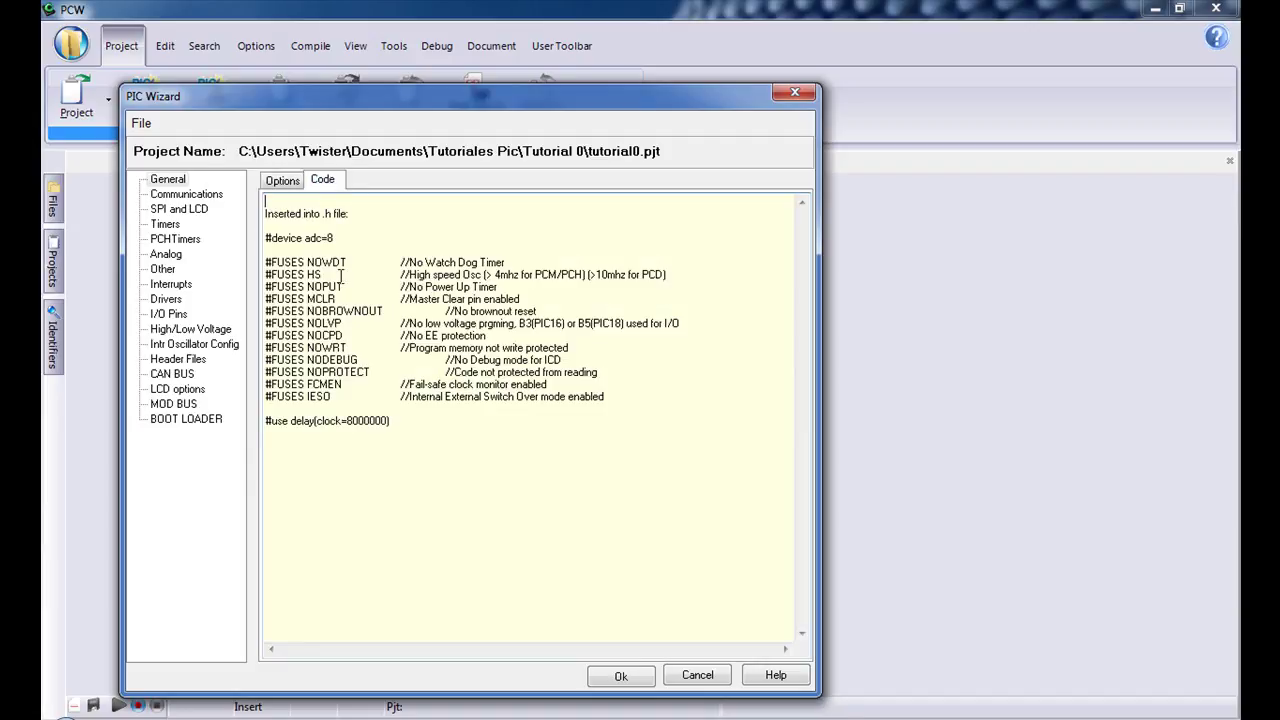
{"action": "left_click", "coordinate": [282, 181]}
{"action": "left_click", "coordinate": [333, 239]}
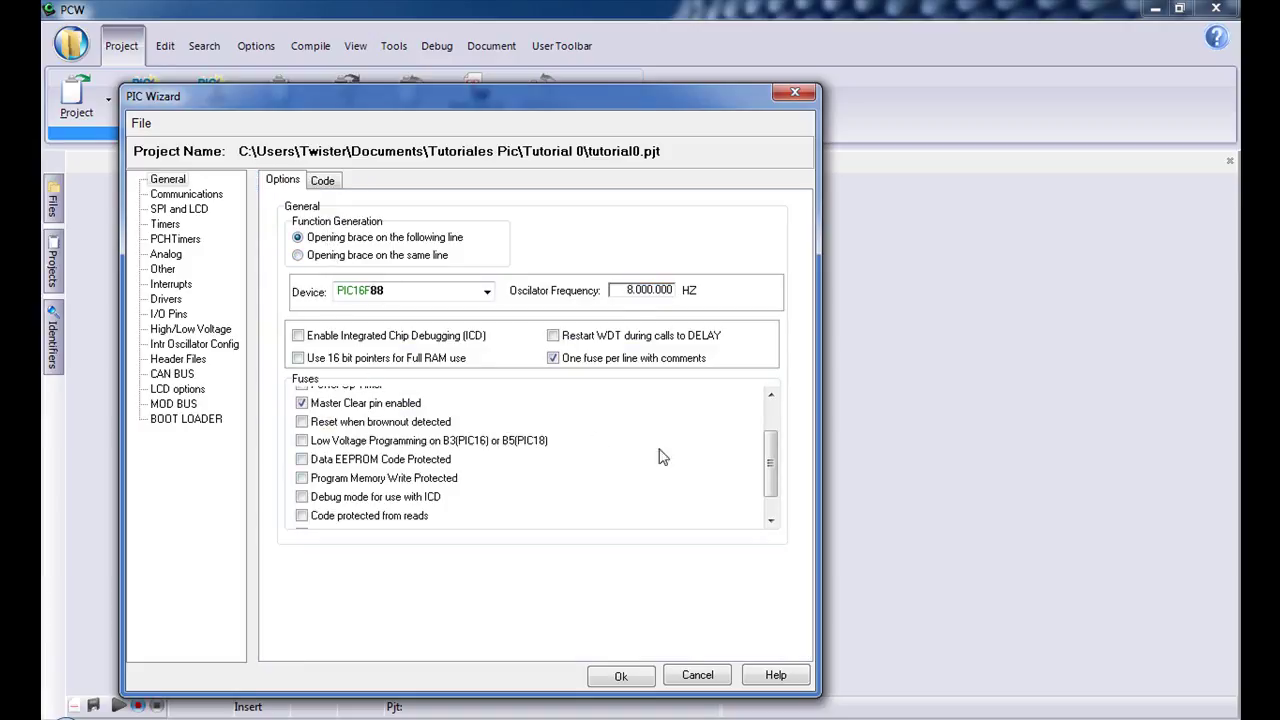
{"action": "left_click_drag", "start_coordinate": [768, 470], "coordinate": [771, 428]}
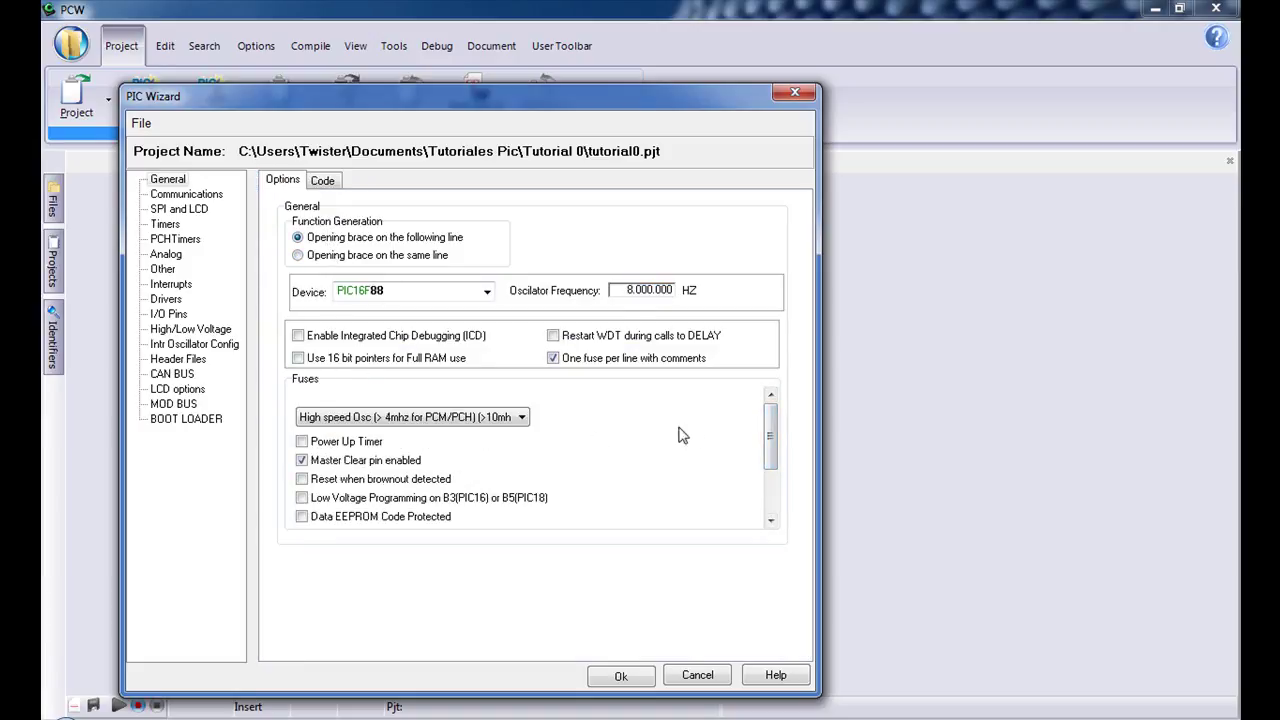
Examine the RS-232 communication settings and the code generated for them.
{"action": "left_click", "coordinate": [205, 199]}
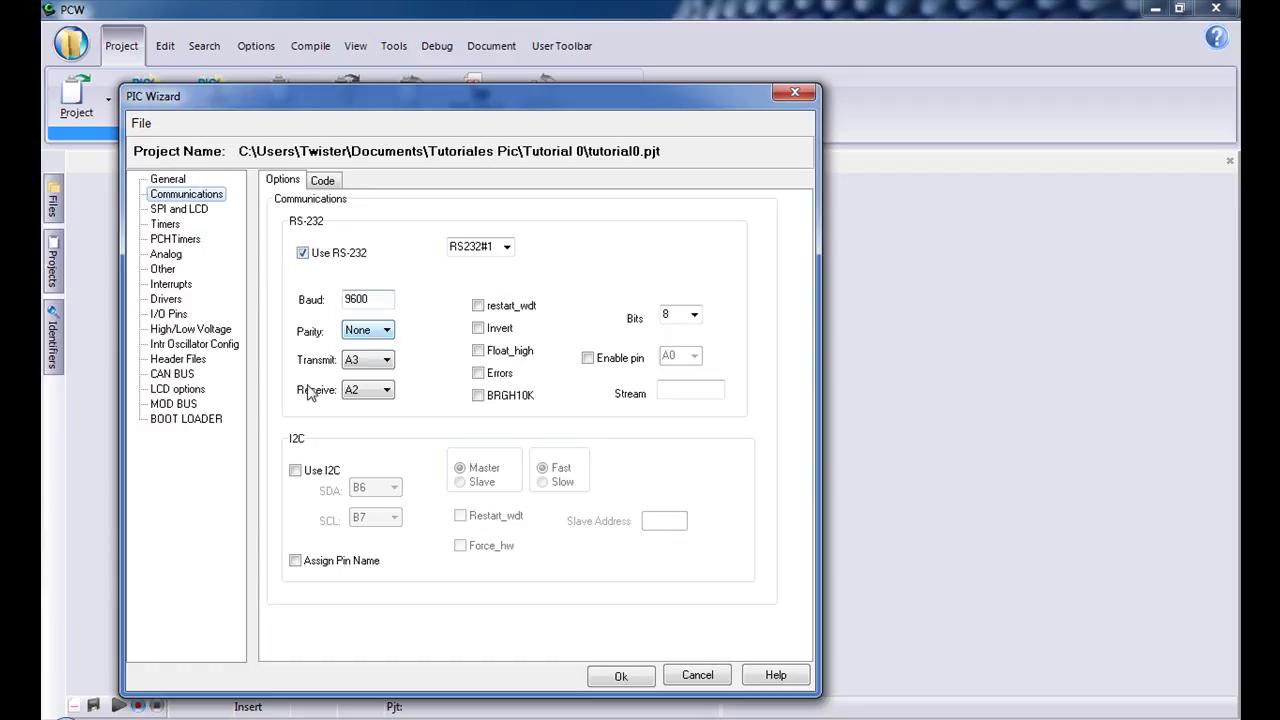
{"action": "left_click", "coordinate": [322, 180]}
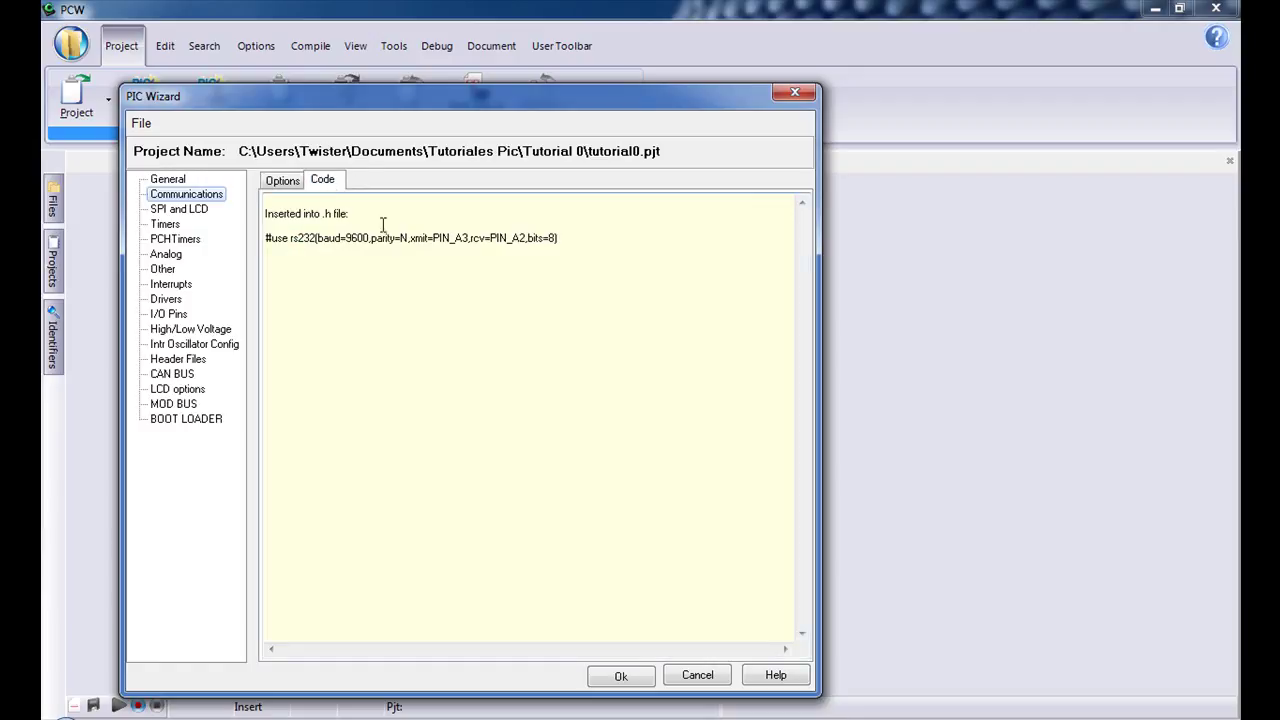
{"action": "left_click", "coordinate": [280, 181]}
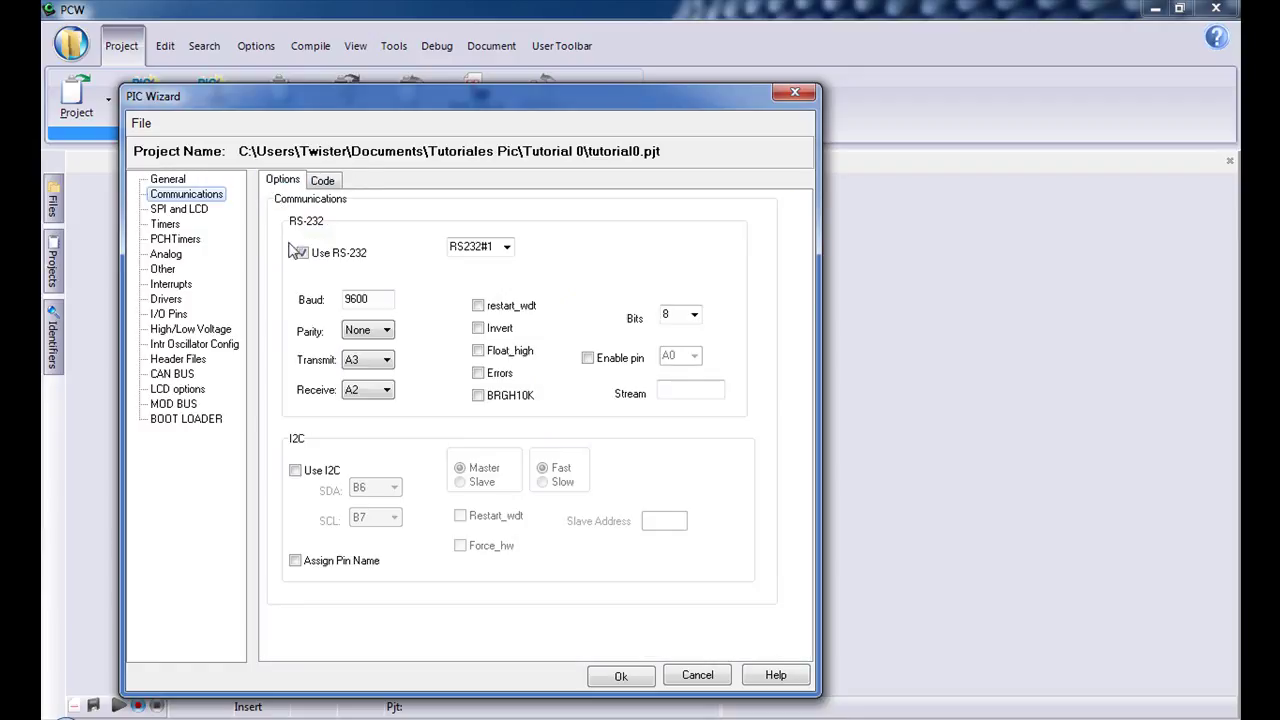
Enable I2C in the communication settings and view the code it generates.
{"action": "left_click", "coordinate": [295, 471]}
{"action": "left_click", "coordinate": [326, 183]}
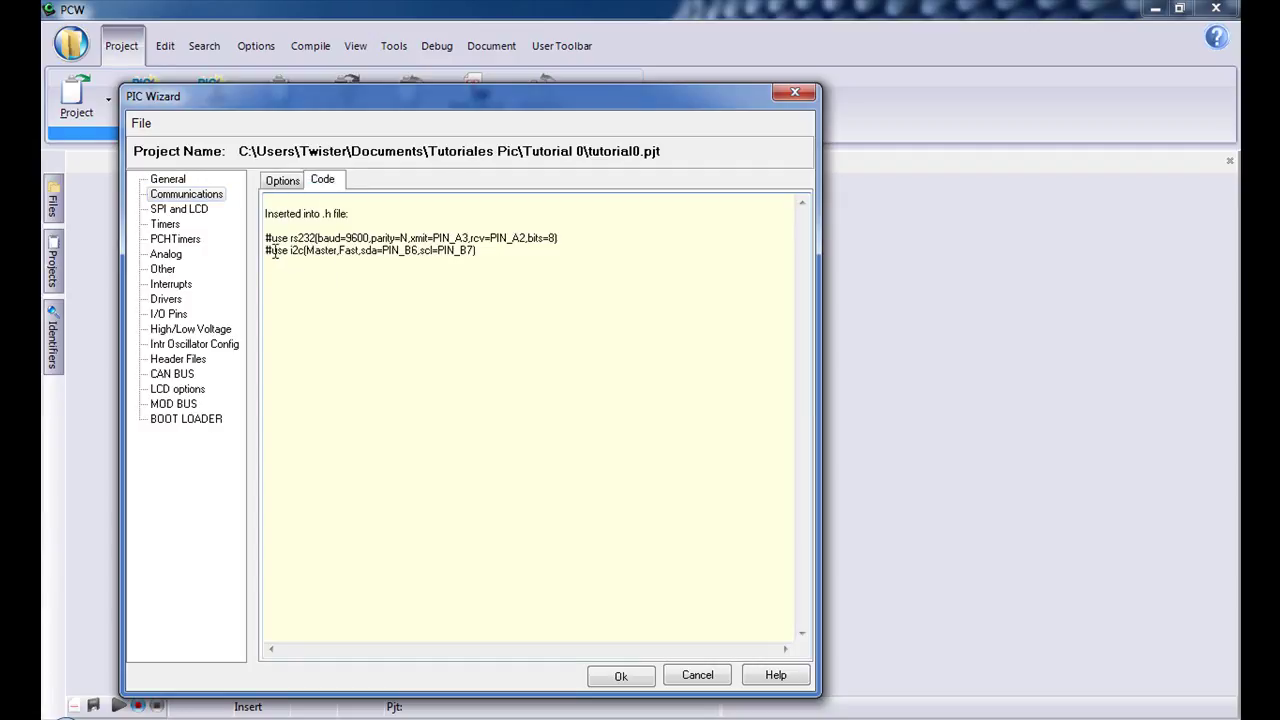
{"action": "left_click", "coordinate": [283, 181]}
Disable both RS-232 and I2C in the communication settings and check the generated code.
{"action": "left_click", "coordinate": [302, 253]}
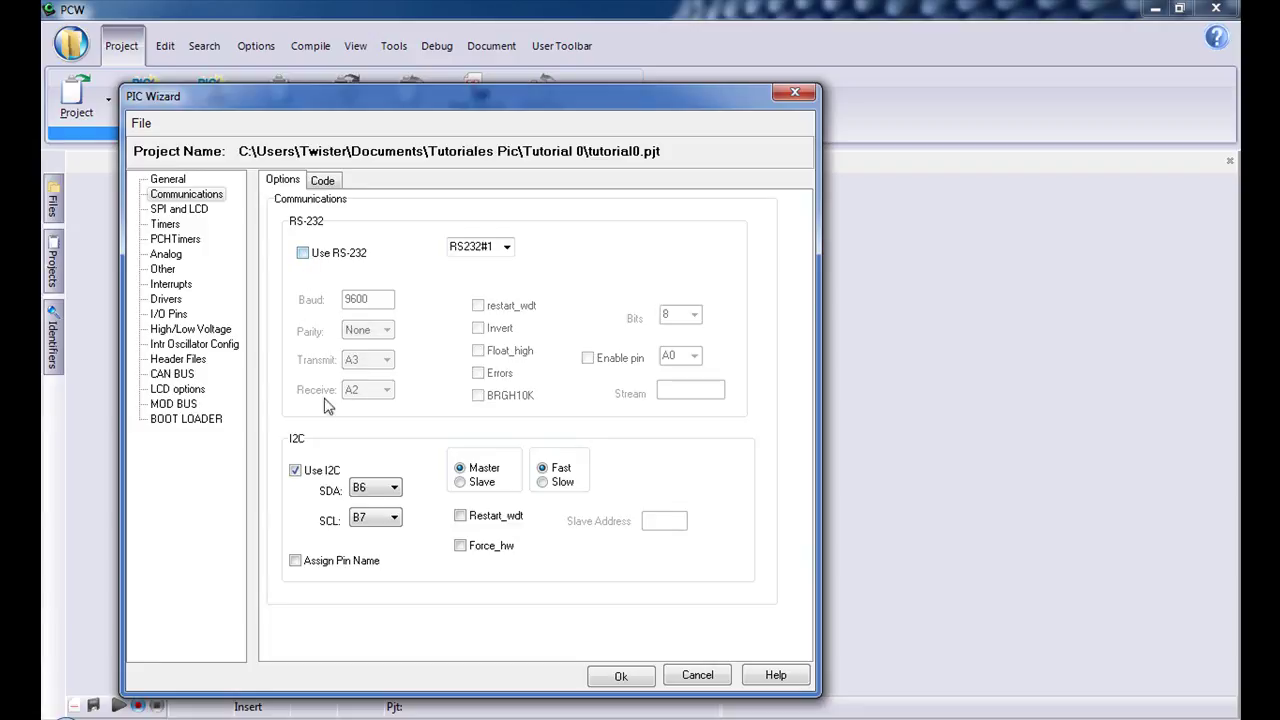
{"action": "left_click", "coordinate": [295, 470]}
{"action": "left_click", "coordinate": [324, 180]}
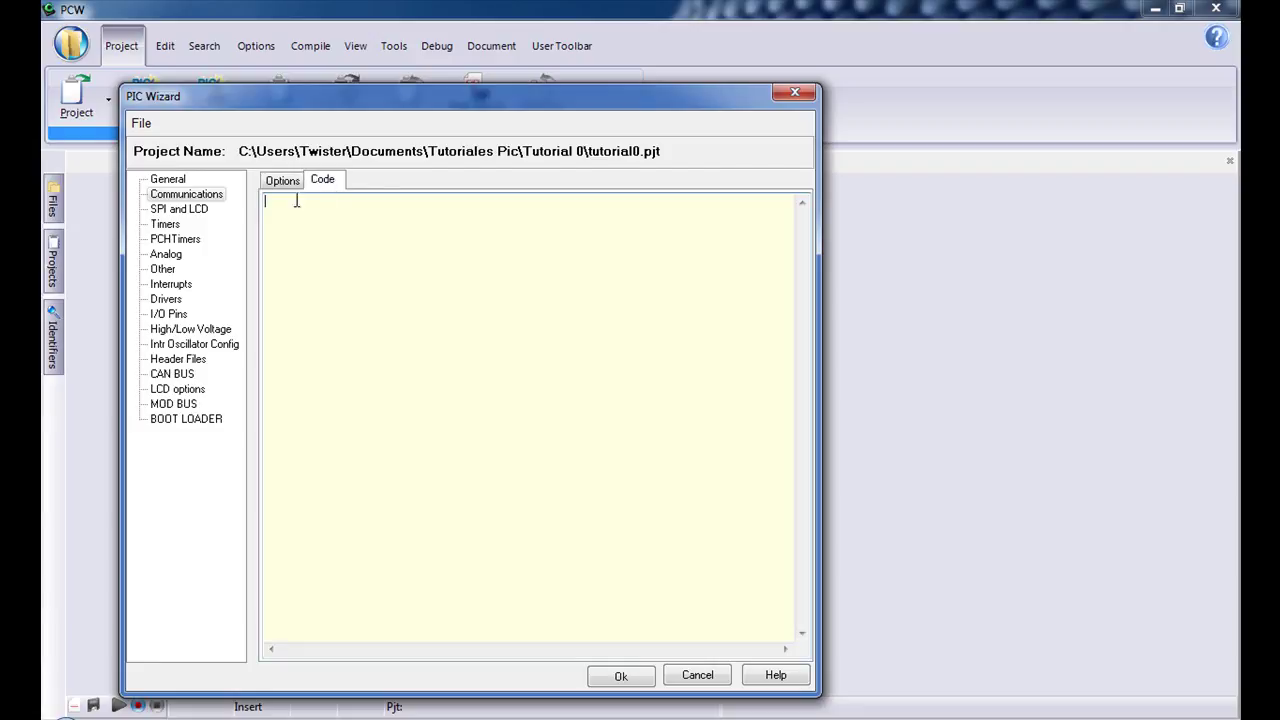
Set Timer 1 to the internal source with a resolution of 4.0 us.
{"action": "left_click", "coordinate": [184, 213]}
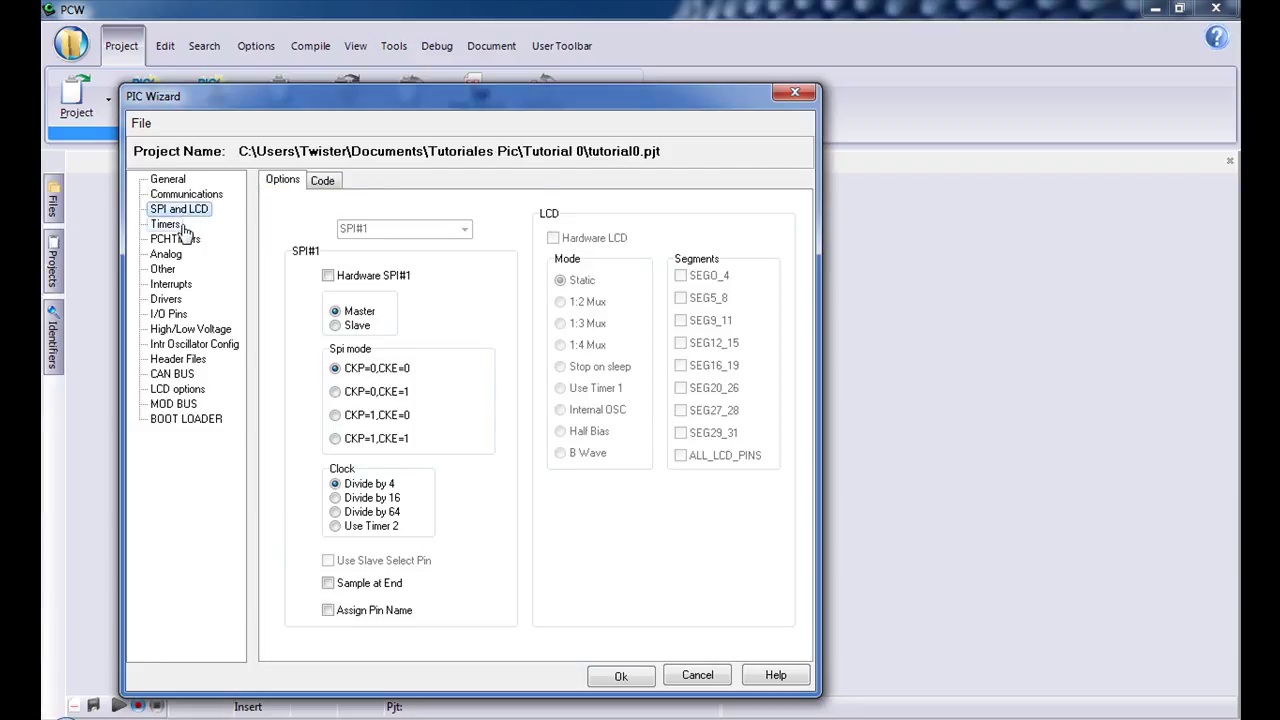
{"action": "left_click", "coordinate": [166, 225]}
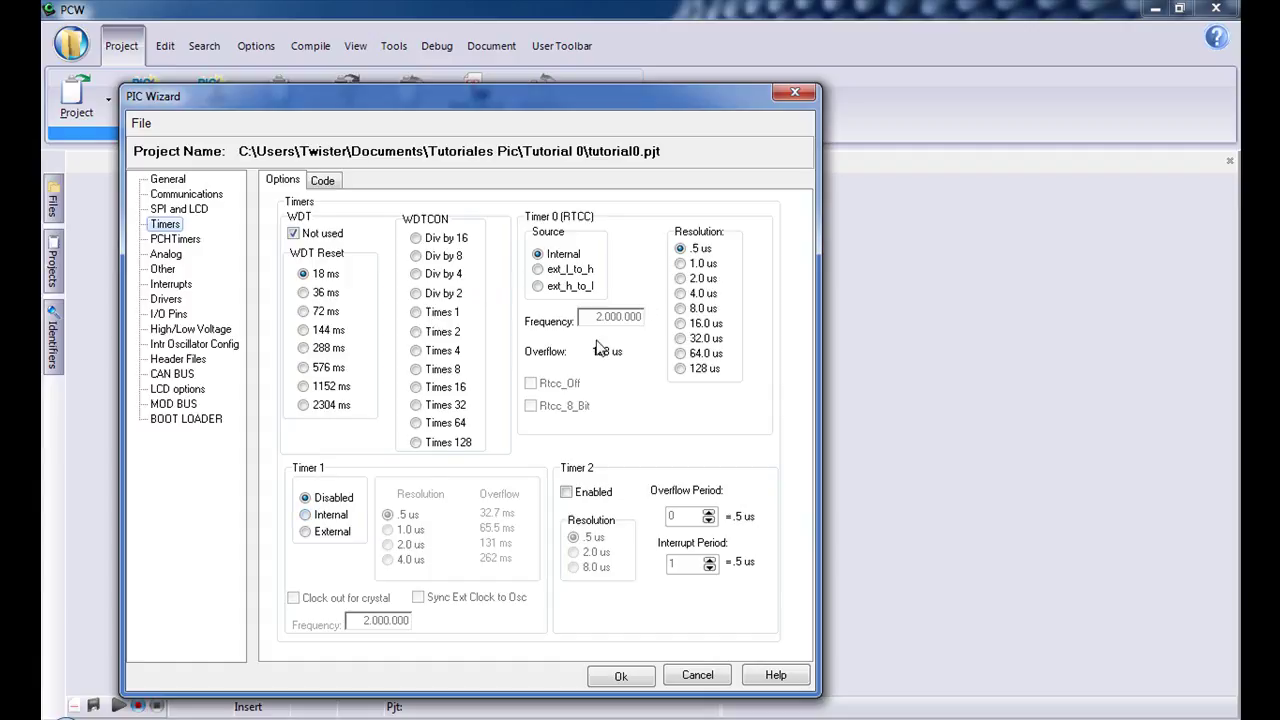
{"action": "left_click", "coordinate": [306, 515]}
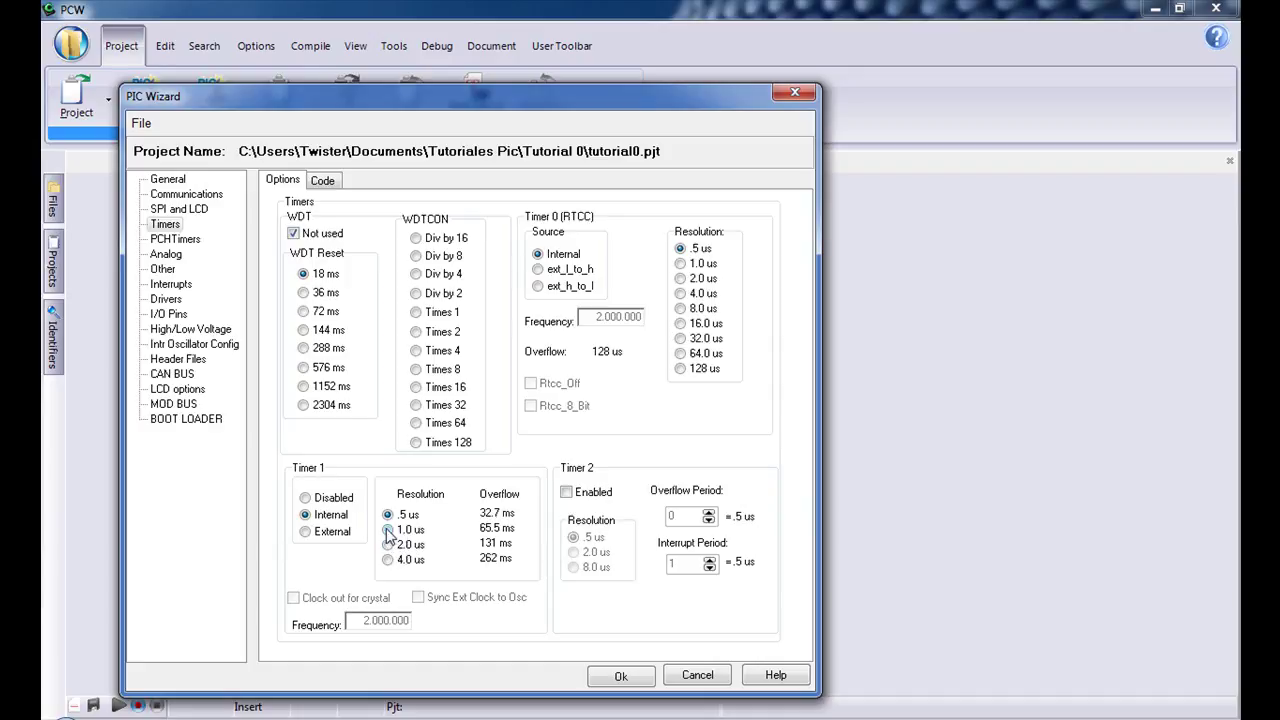
{"action": "left_click", "coordinate": [388, 546]}
{"action": "left_click", "coordinate": [389, 561]}
Change the oscillator frequency in the general settings to 4,000,000 Hz.
{"action": "left_click", "coordinate": [177, 185]}
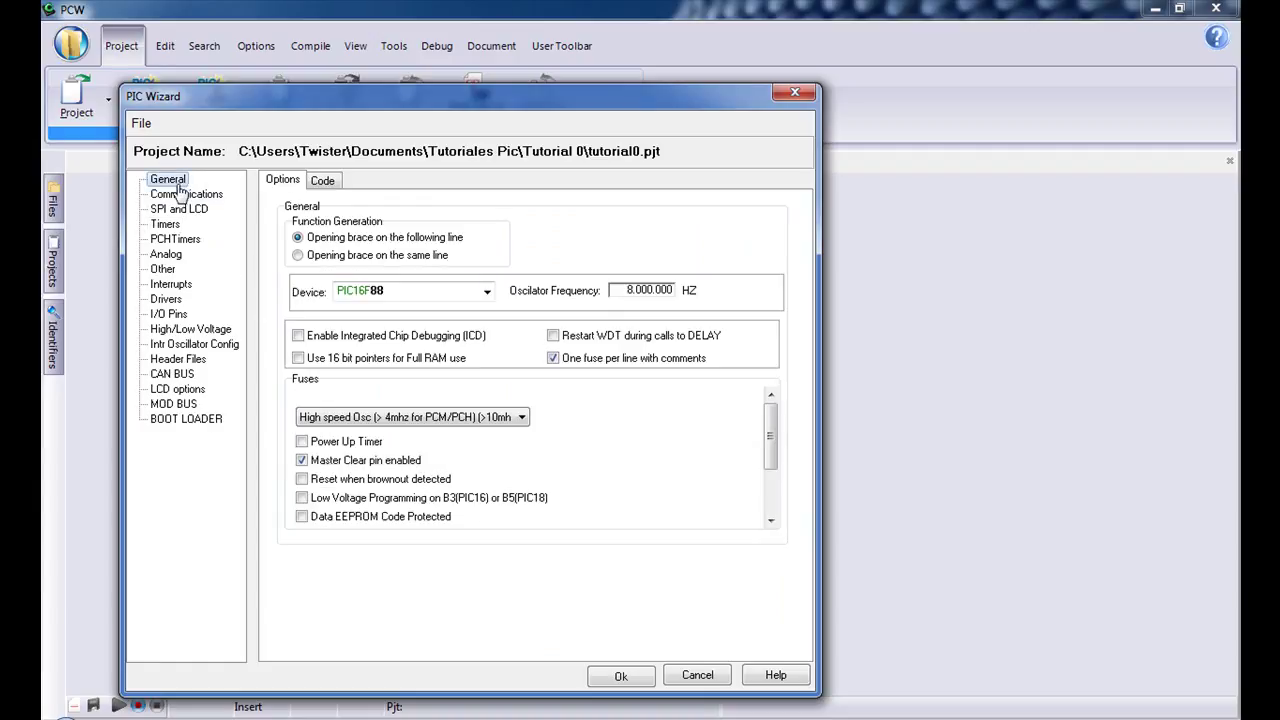
{"action": "left_click", "coordinate": [631, 289]}
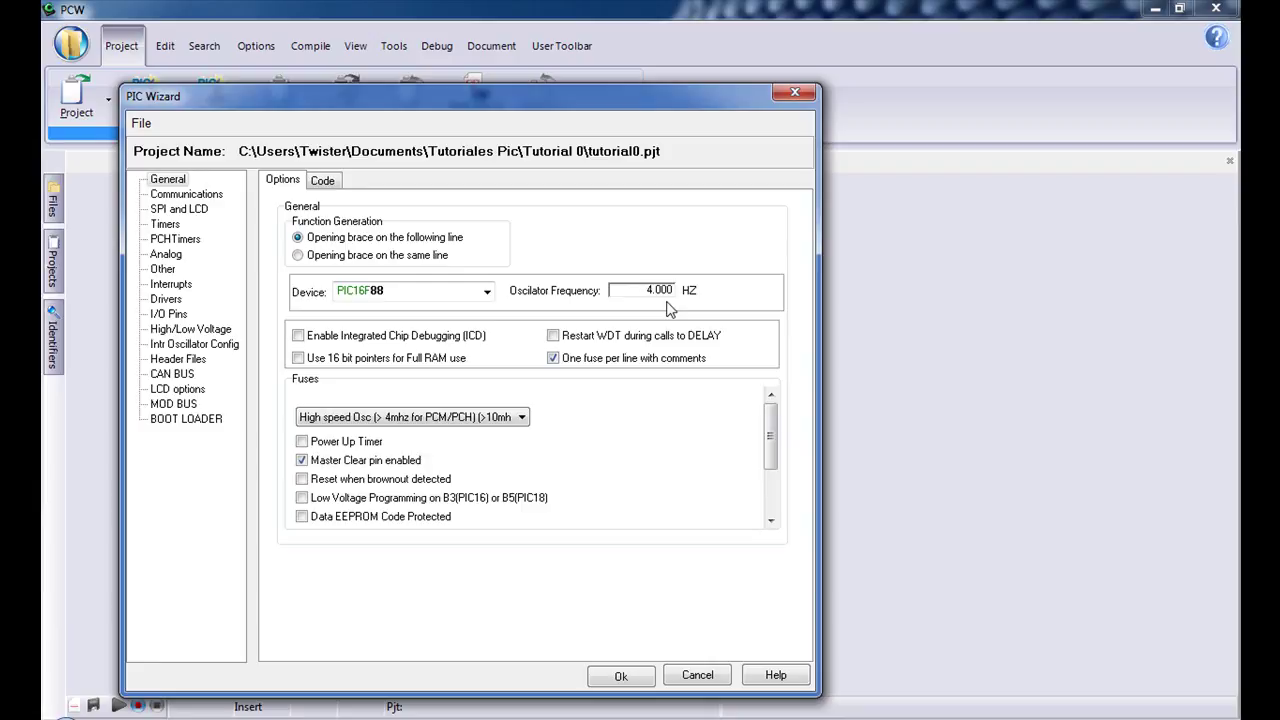
Set Timer 1's resolution to 8.0 us and enable Timer 2 in the timer settings.
{"action": "left_click", "coordinate": [164, 226]}
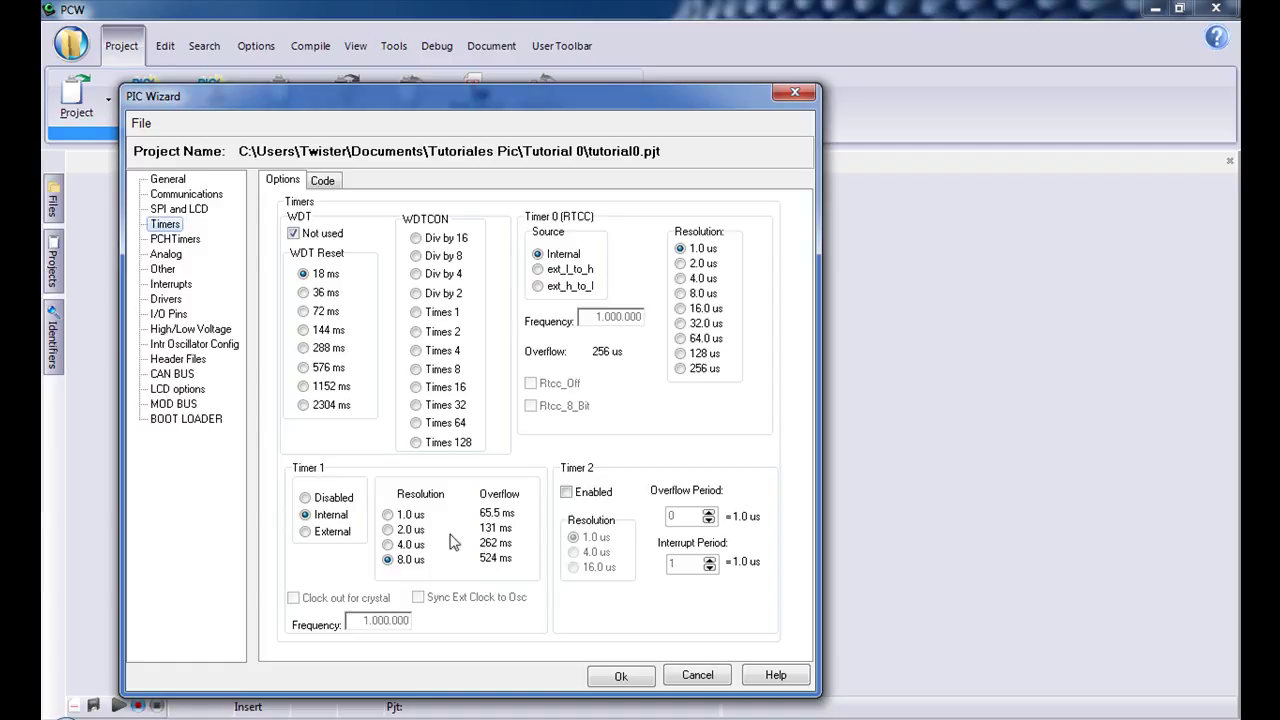
{"action": "left_click", "coordinate": [388, 529]}
{"action": "left_click", "coordinate": [390, 561]}
{"action": "left_click", "coordinate": [566, 493]}
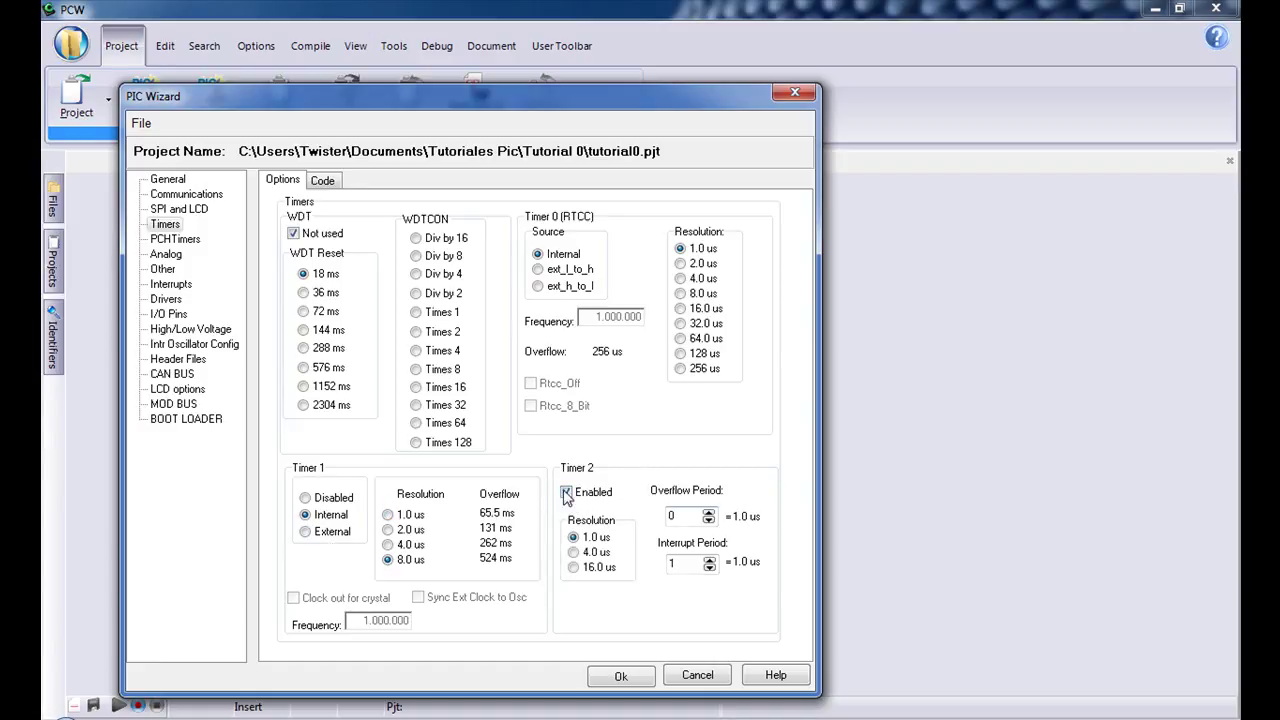
Check the code generated for the timer settings and view the PCH timer options.
{"action": "left_click", "coordinate": [326, 181]}
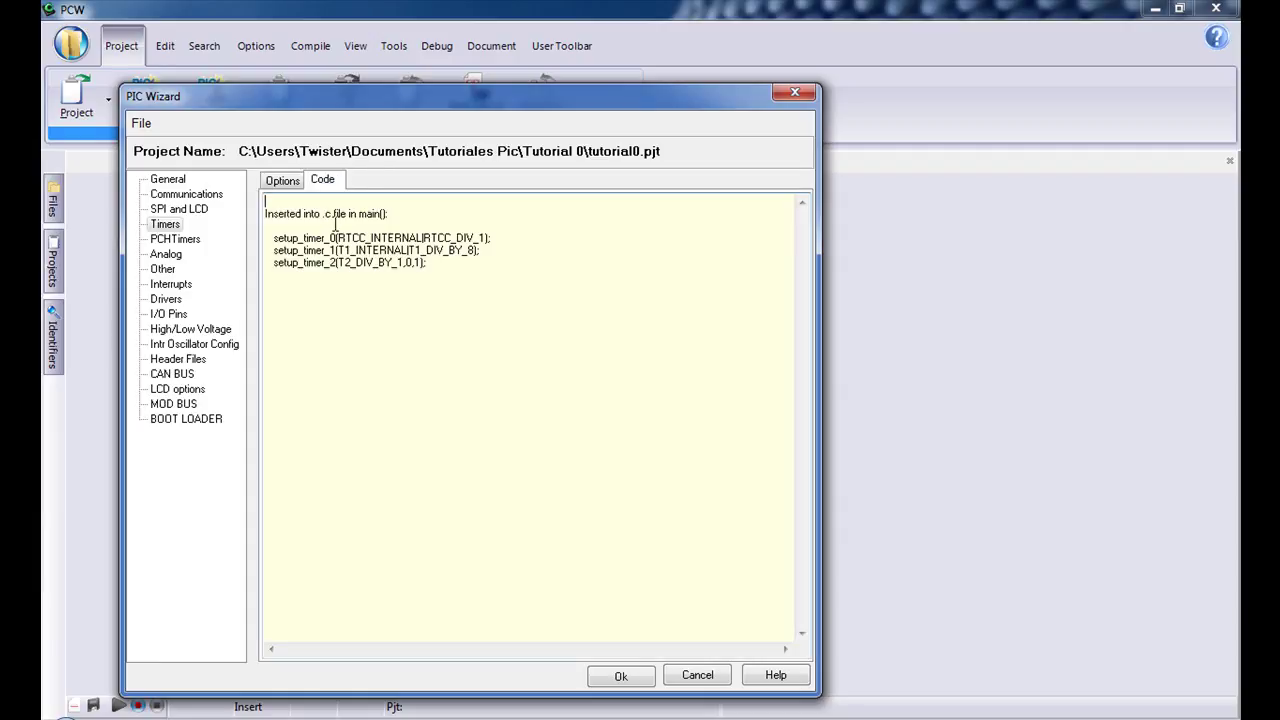
{"action": "left_click", "coordinate": [283, 181]}
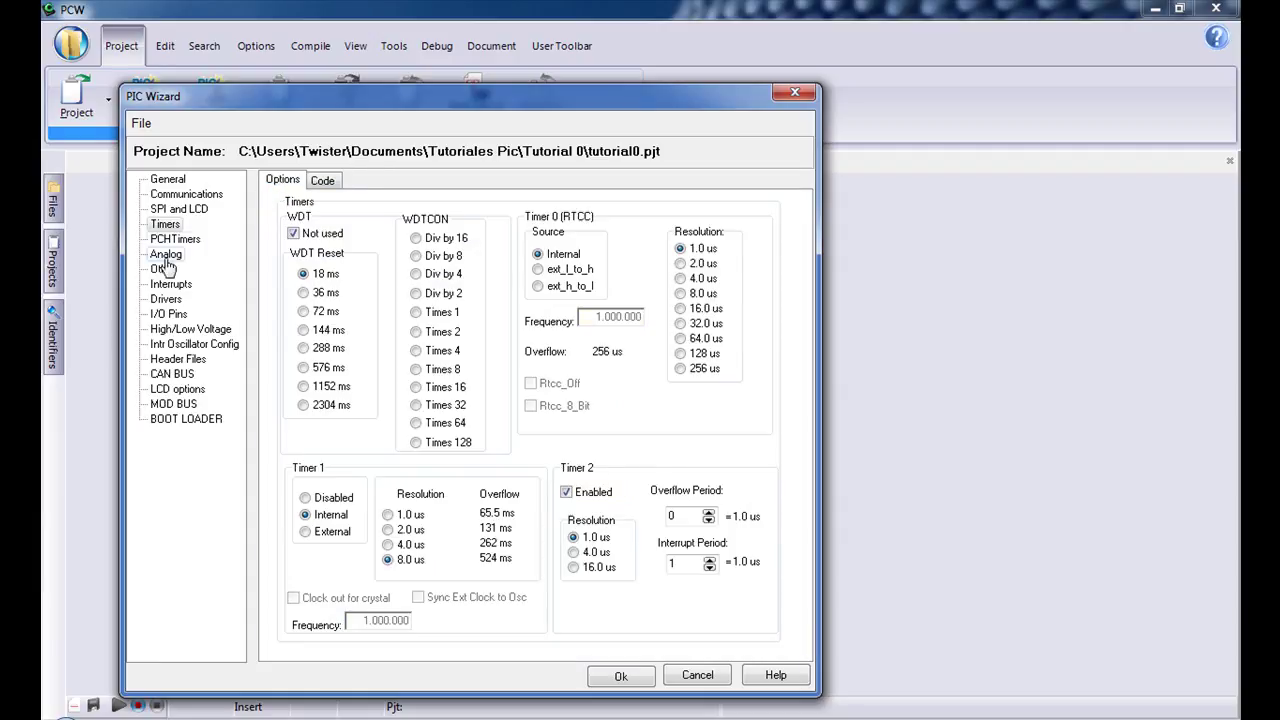
{"action": "left_click", "coordinate": [172, 240]}
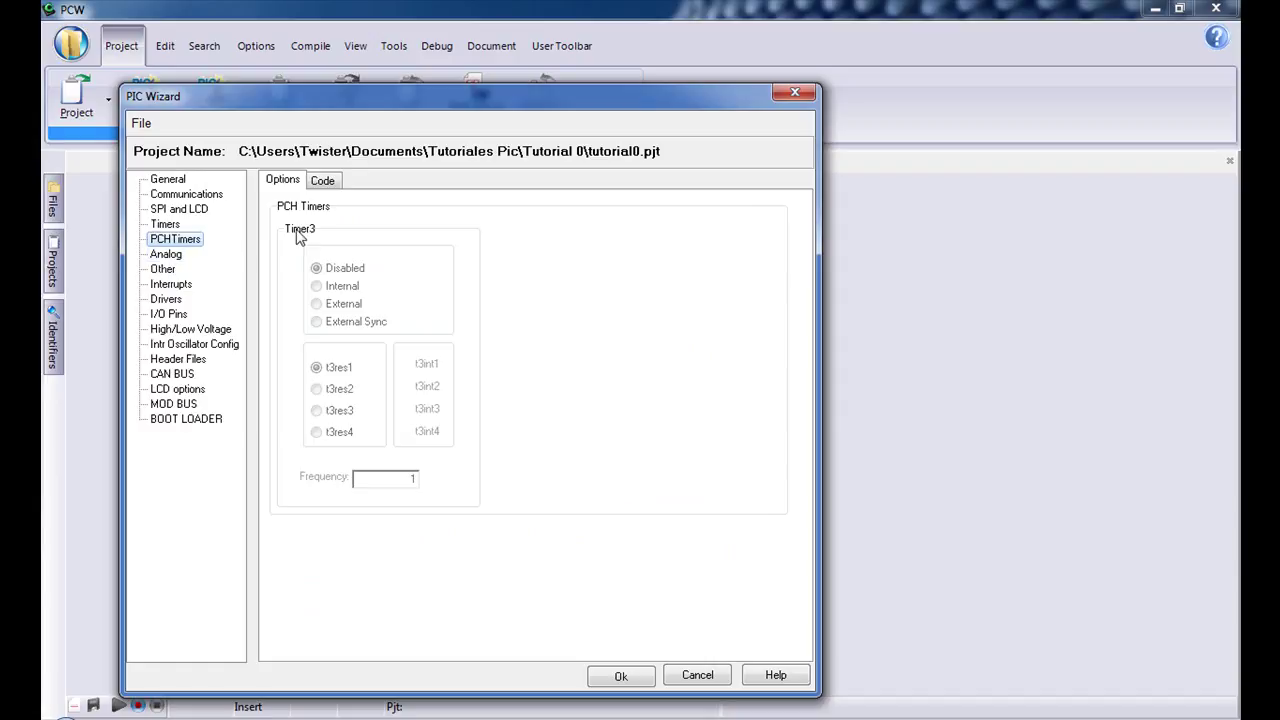
Enable A0, A1, B6 and B7 as analog input pins in the analog settings.
{"action": "left_click", "coordinate": [167, 256]}
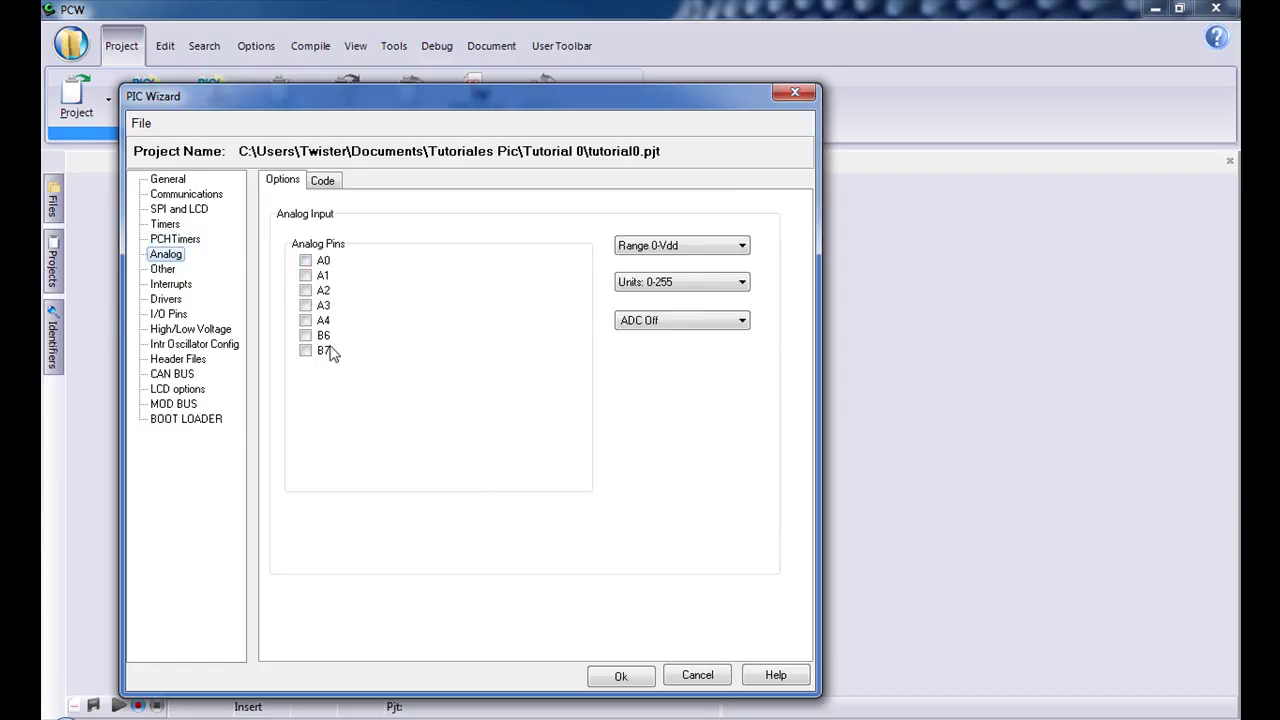
{"action": "left_click", "coordinate": [305, 260]}
{"action": "left_click", "coordinate": [305, 305]}
{"action": "left_click", "coordinate": [305, 350]}
{"action": "left_click", "coordinate": [305, 335]}
{"action": "left_click", "coordinate": [305, 275]}
Keep the analog range at 0-Vdd, the units at 0-255 and the ADC clock at ADC Off.
{"action": "left_click", "coordinate": [680, 246]}
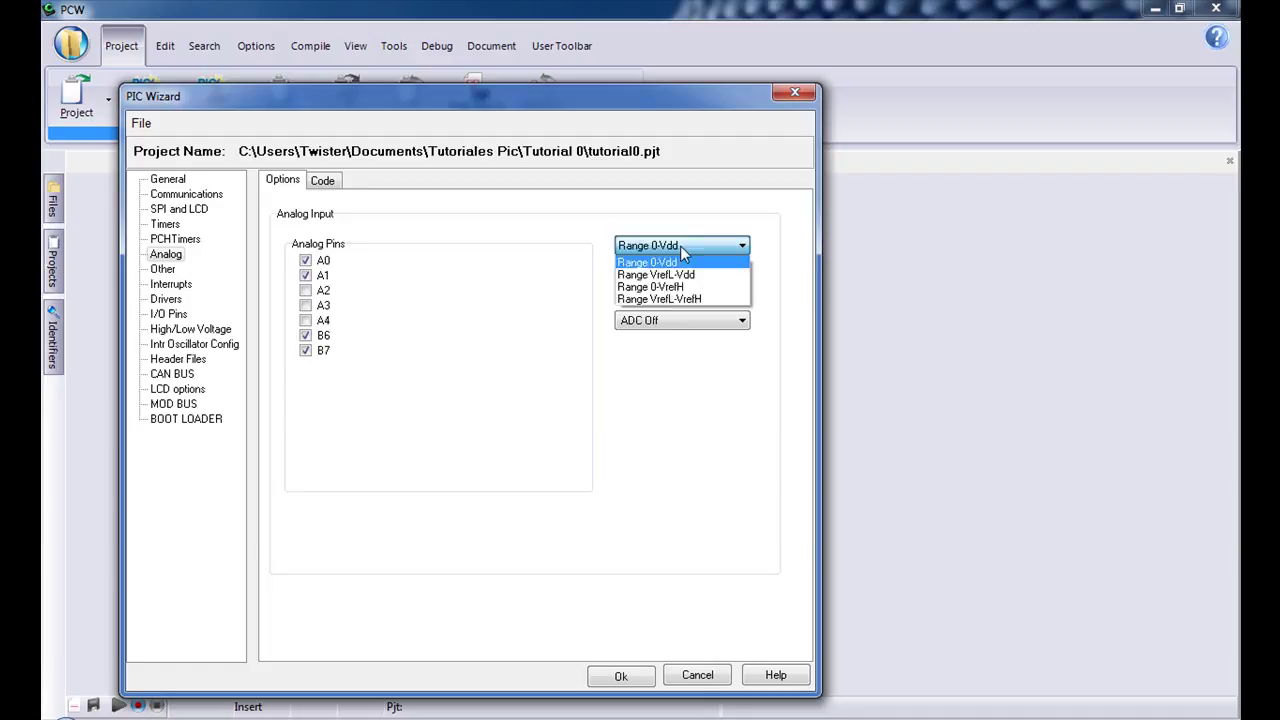
{"action": "left_click", "coordinate": [677, 261]}
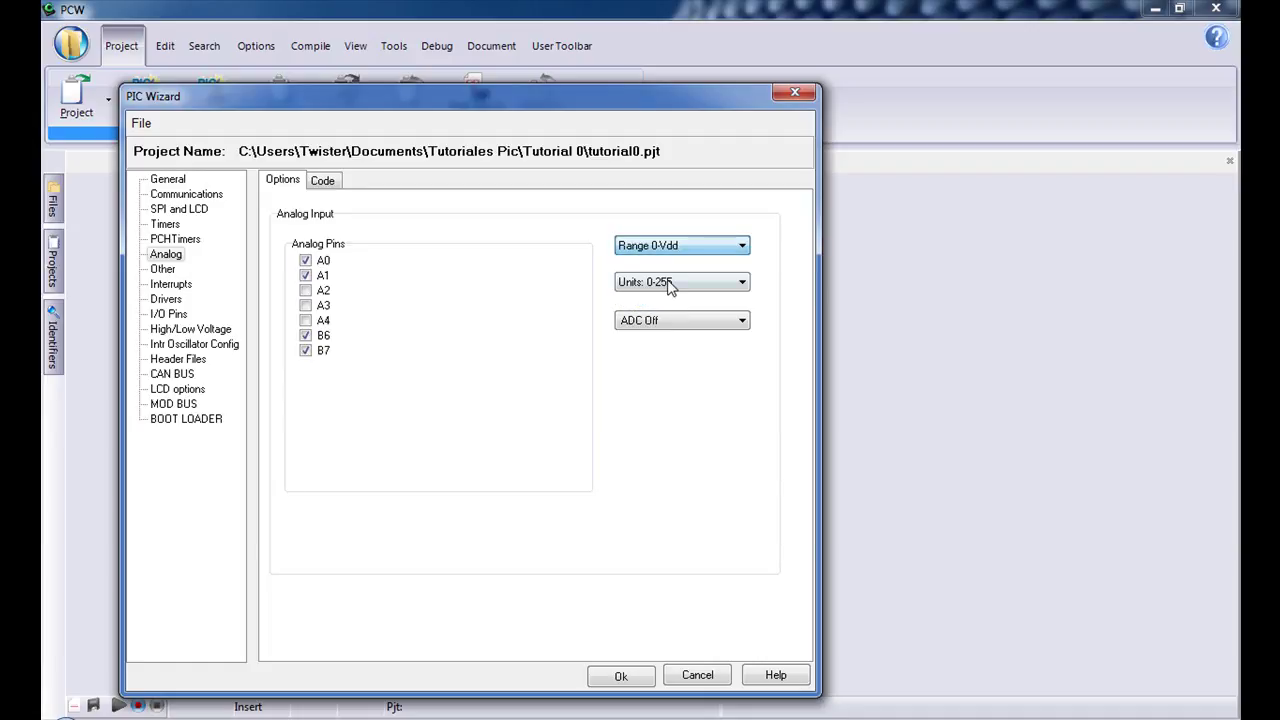
{"action": "left_click", "coordinate": [667, 279]}
{"action": "left_click", "coordinate": [668, 282]}
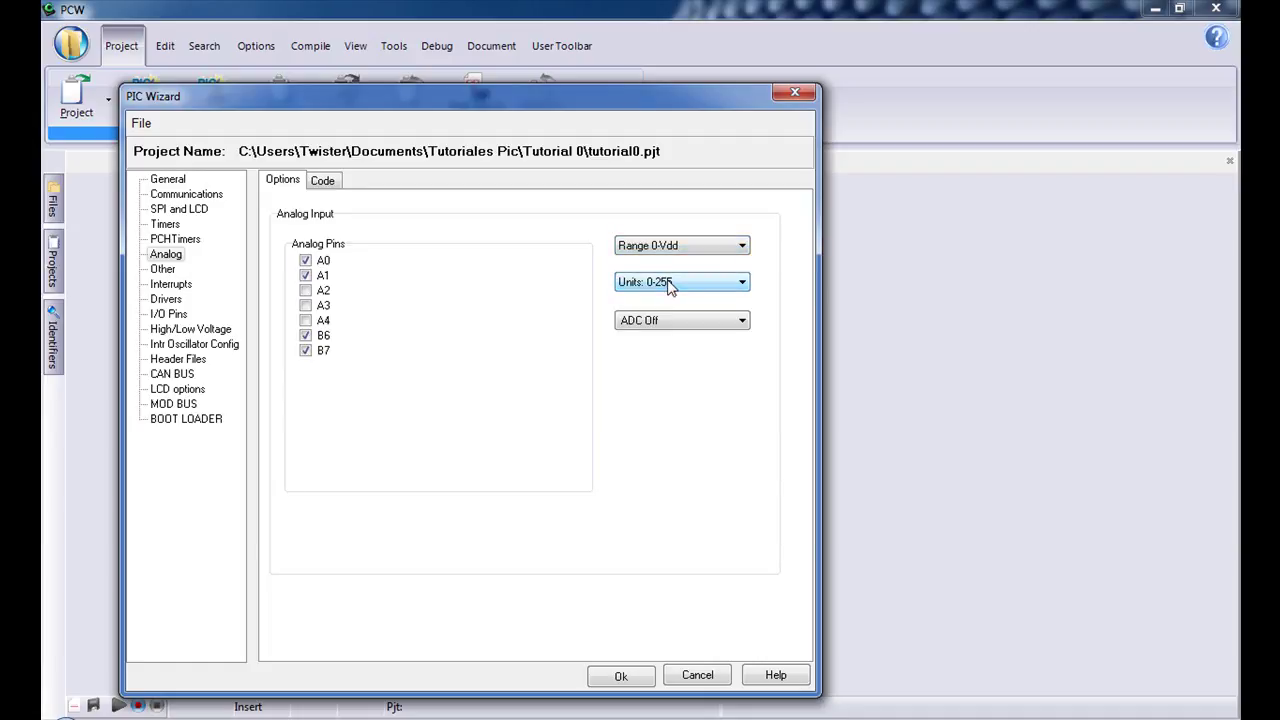
{"action": "left_click", "coordinate": [677, 283]}
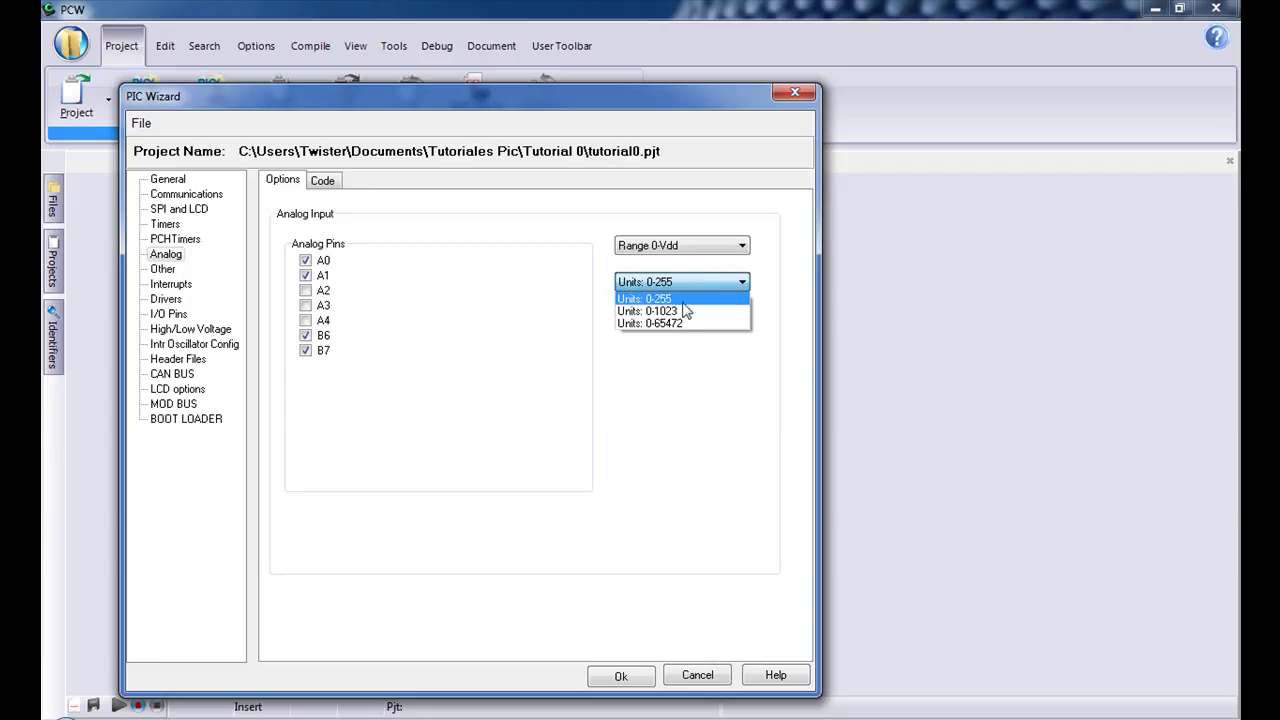
{"action": "left_click", "coordinate": [695, 298]}
{"action": "left_click", "coordinate": [668, 322]}
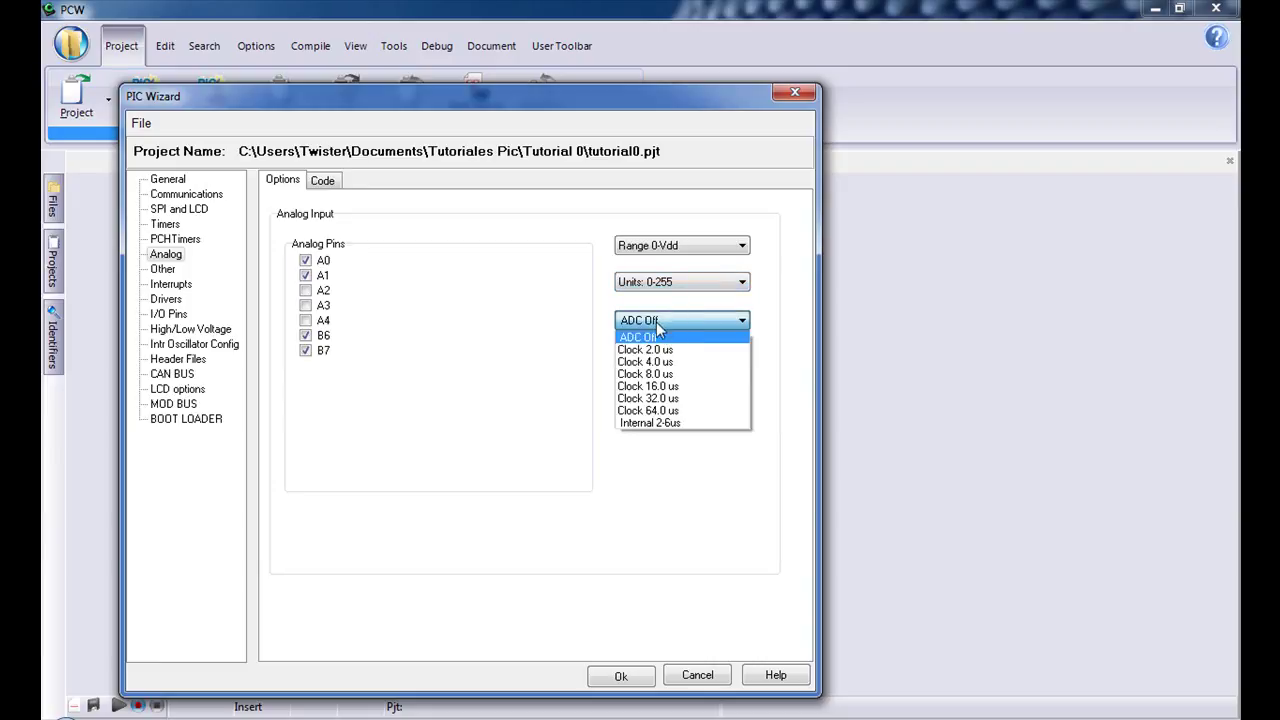
{"action": "left_click", "coordinate": [648, 337]}
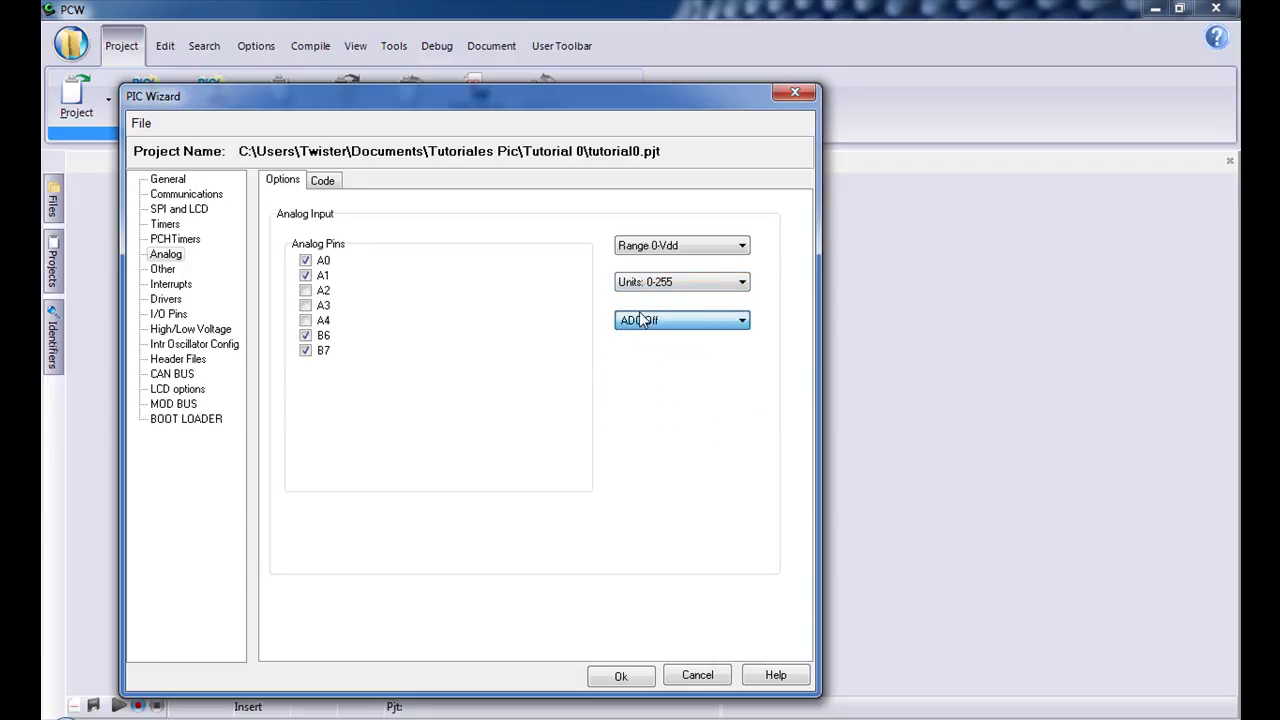
Try the PWM and Capture modes for the CCP module, return it to Off, and review the interrupt and driver options.
{"action": "left_click", "coordinate": [162, 270]}
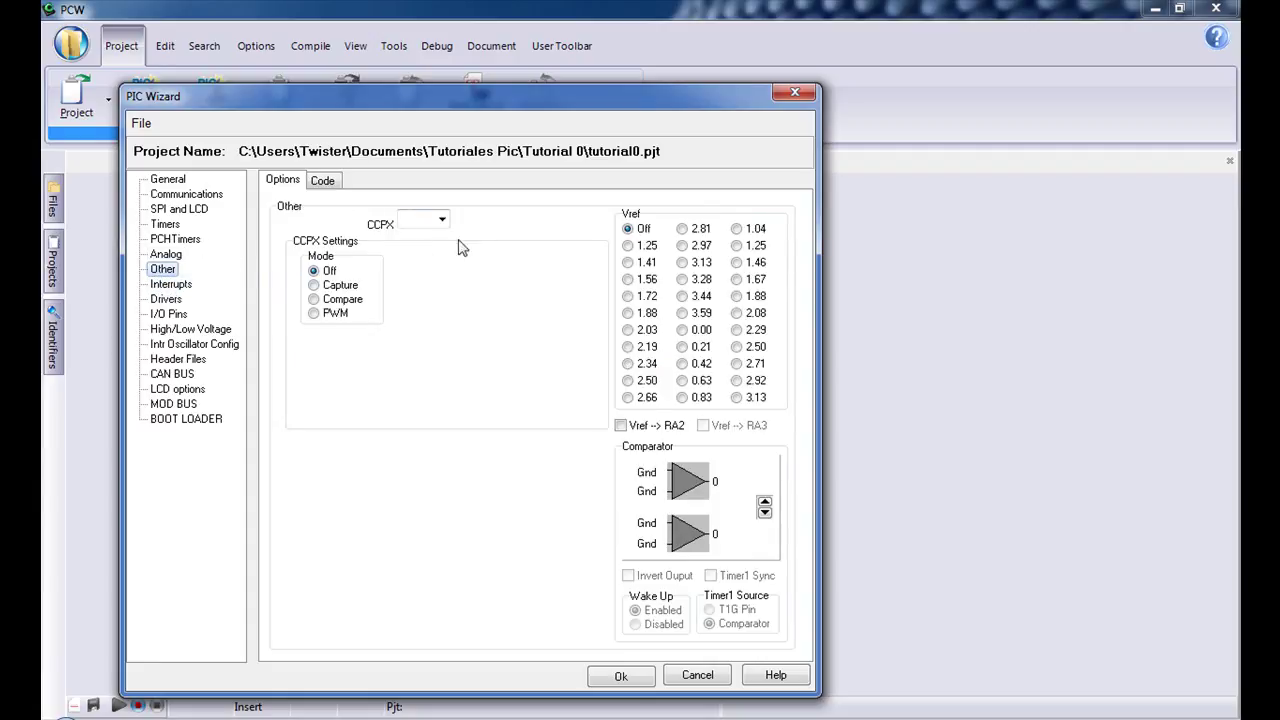
{"action": "left_click", "coordinate": [332, 312]}
{"action": "left_click", "coordinate": [333, 286]}
{"action": "left_click", "coordinate": [332, 271]}
{"action": "left_click", "coordinate": [166, 286]}
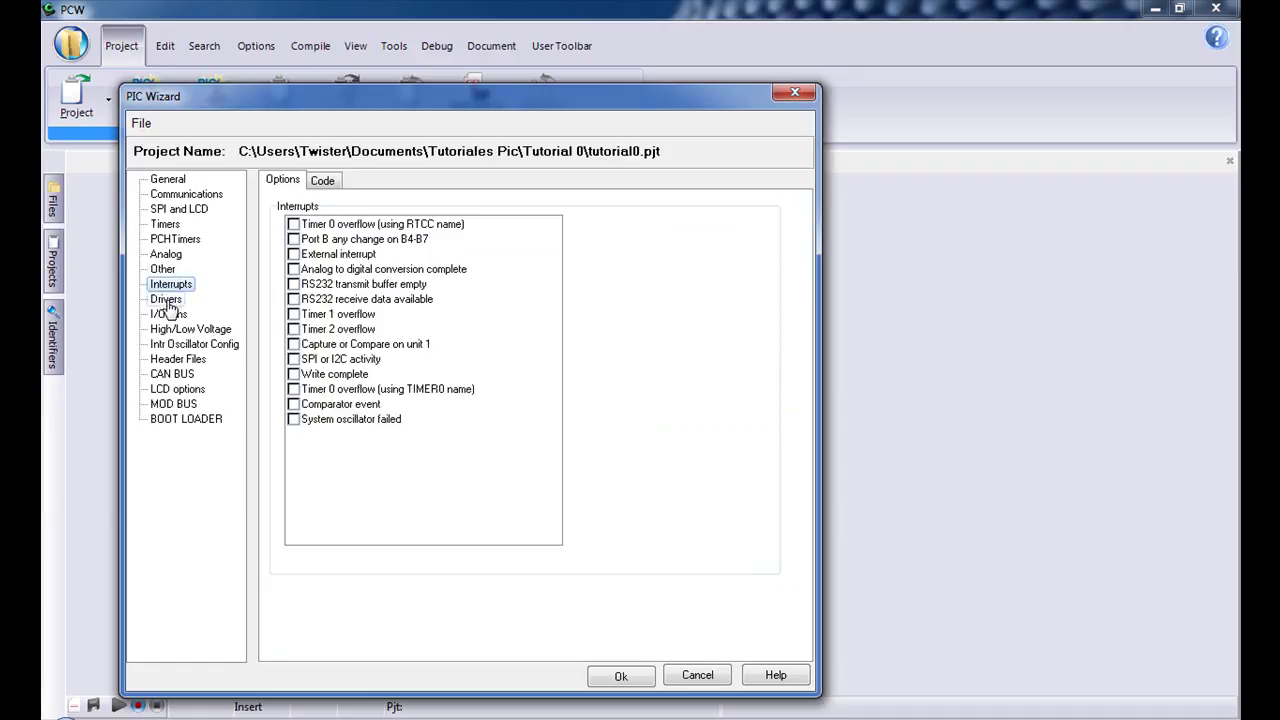
{"action": "left_click", "coordinate": [166, 299]}
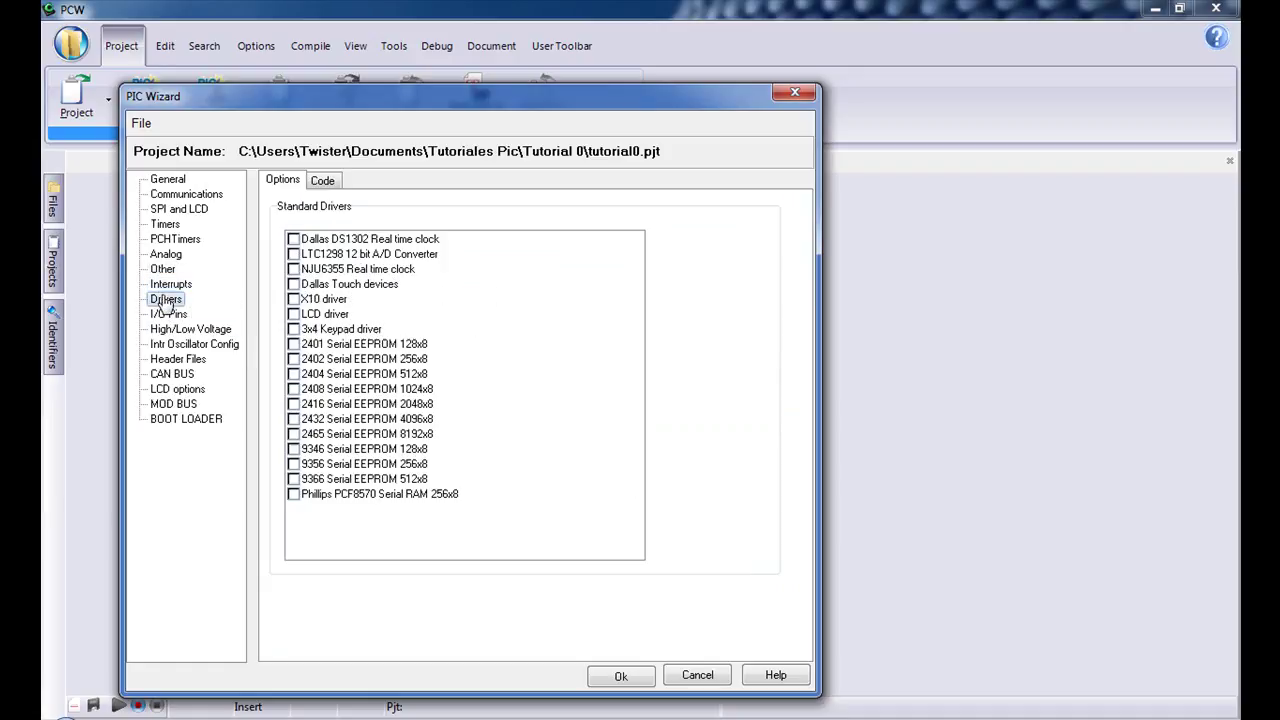
Replace the name of analog pin A1 with fotocelula in the I/O pin settings.
{"action": "left_click", "coordinate": [168, 314]}
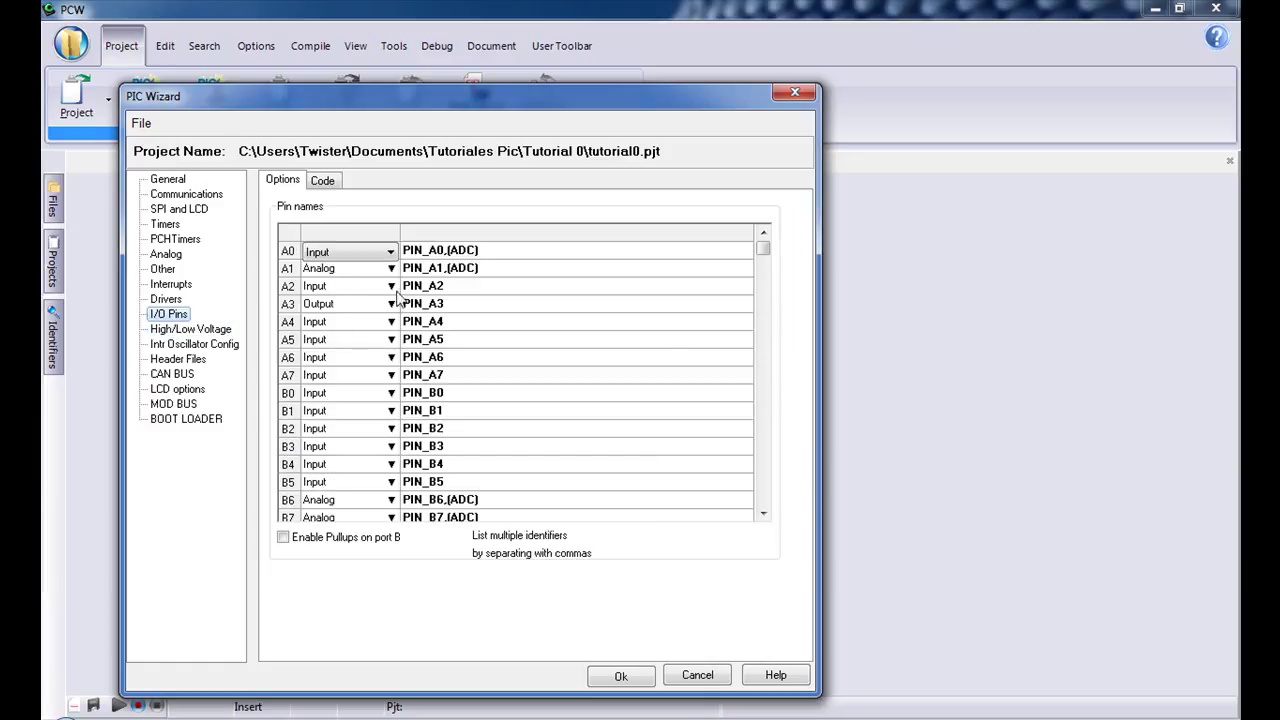
{"action": "left_click", "coordinate": [489, 267]}
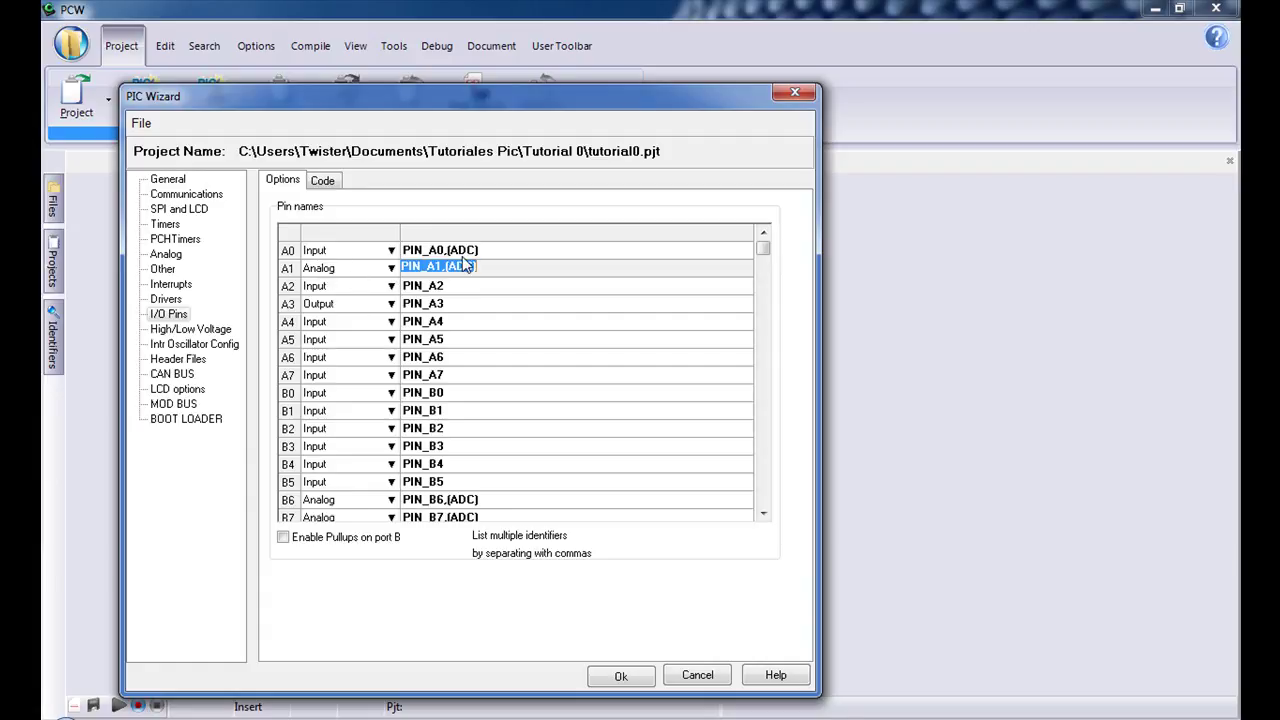
{"action": "type", "text": "En"}
{"action": "key", "text": "BackSpace"}
{"action": "key", "text": "BackSpace"}
{"action": "key", "text": "BackSpace"}
{"action": "key", "text": "BackSpace"}
{"action": "key", "text": "BackSpace"}
{"action": "key", "text": "BackSpace"}
{"action": "key", "text": "BackSpace"}
{"action": "type", "text": "fotocelula"}
{"action": "left_click", "coordinate": [187, 320]}
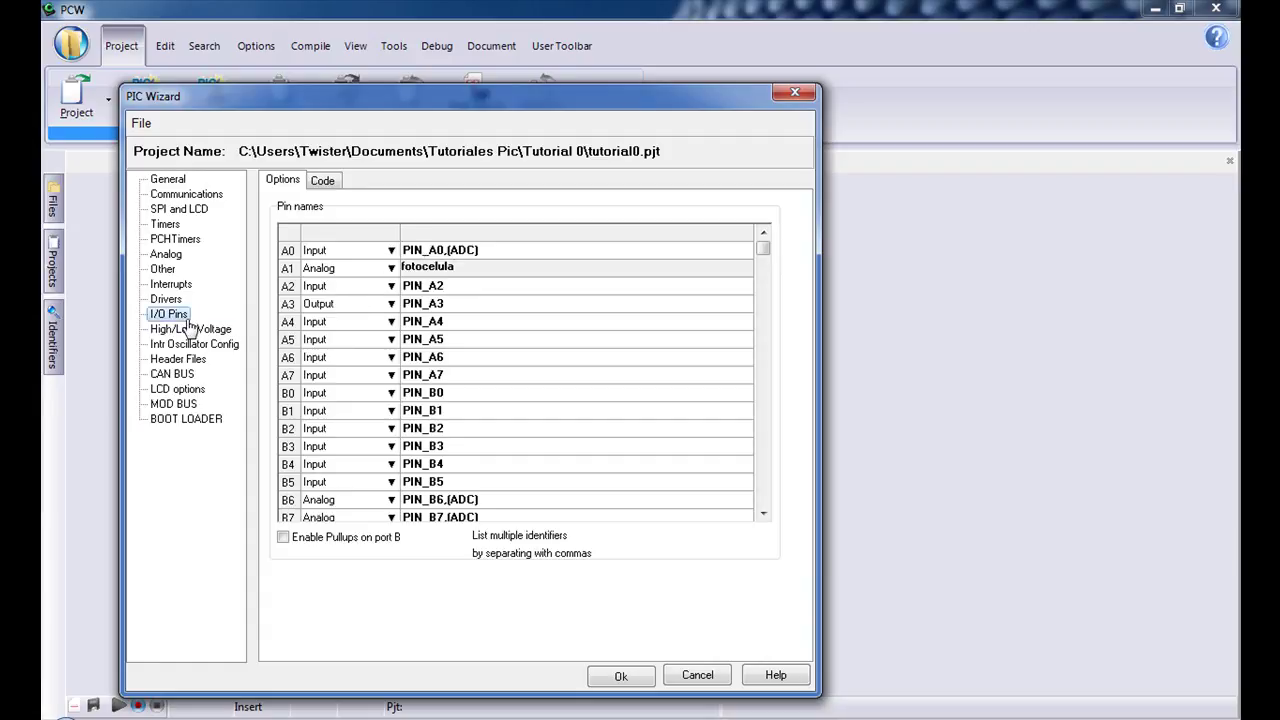
Try the internal oscillator configuration with the Internal Oscillator clock and 1MHZ mode, and disable it again.
{"action": "left_click", "coordinate": [188, 328]}
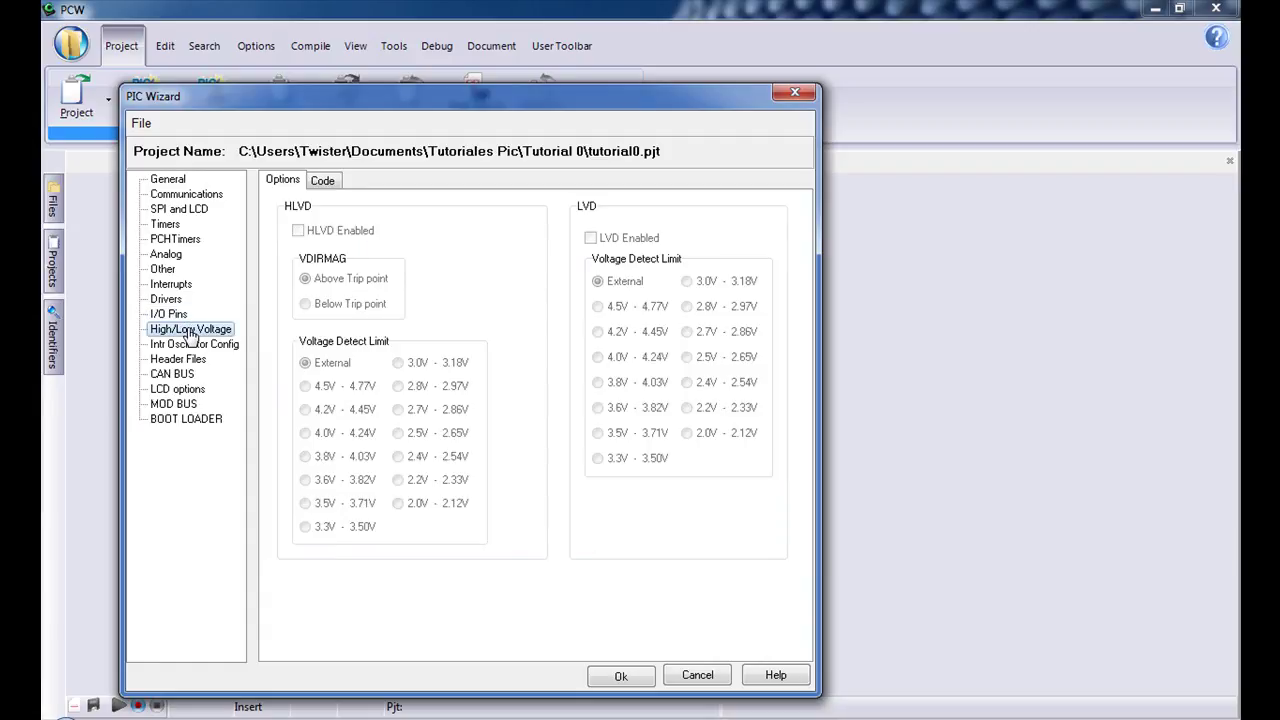
{"action": "left_click", "coordinate": [192, 345]}
{"action": "left_click", "coordinate": [336, 234]}
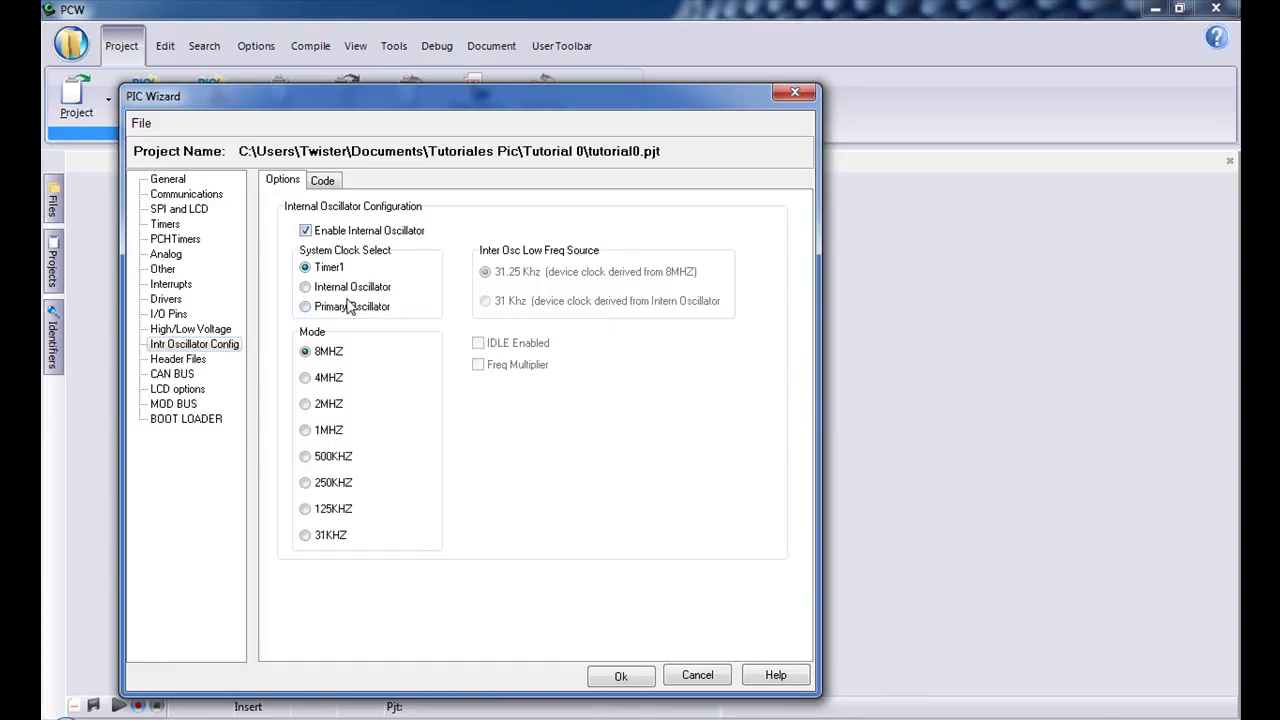
{"action": "left_click", "coordinate": [340, 287]}
{"action": "left_click", "coordinate": [316, 431]}
{"action": "left_click", "coordinate": [306, 231]}
Enable Use LCD in the LCD options, check its generated code and choose the LCD type.
{"action": "left_click", "coordinate": [185, 361]}
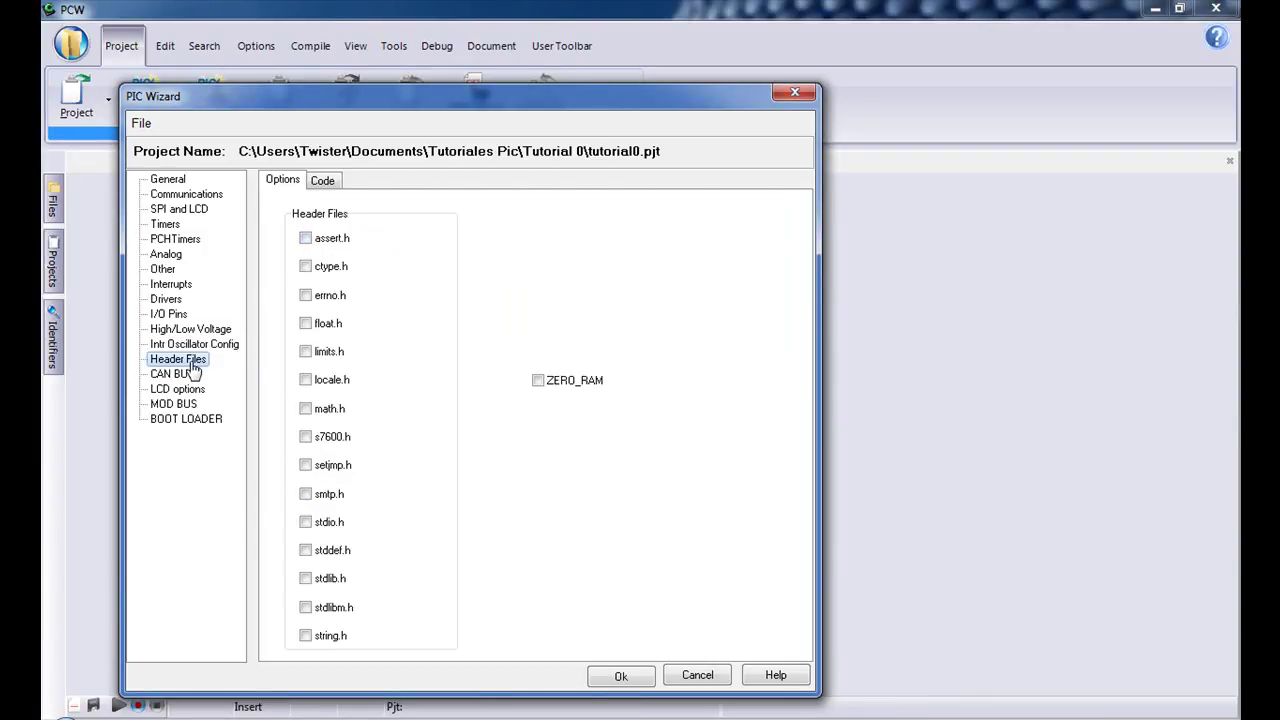
{"action": "left_click", "coordinate": [190, 376]}
{"action": "left_click", "coordinate": [183, 392]}
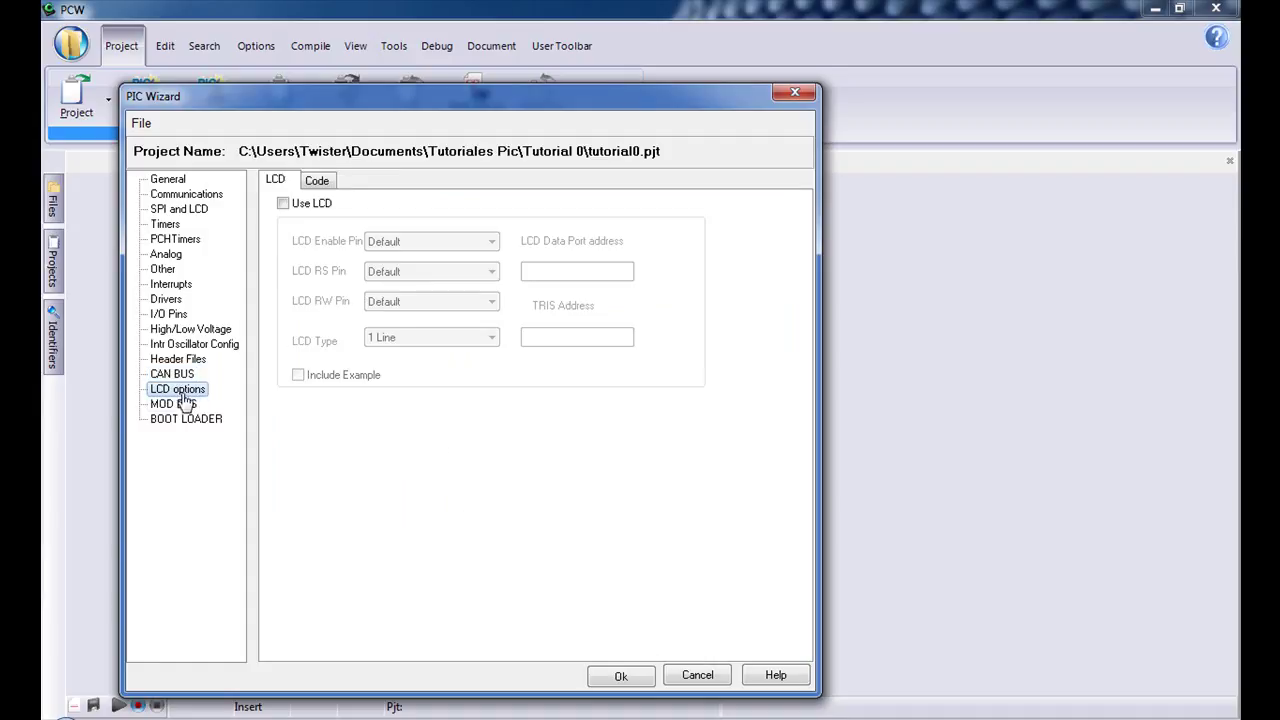
{"action": "left_click", "coordinate": [297, 210]}
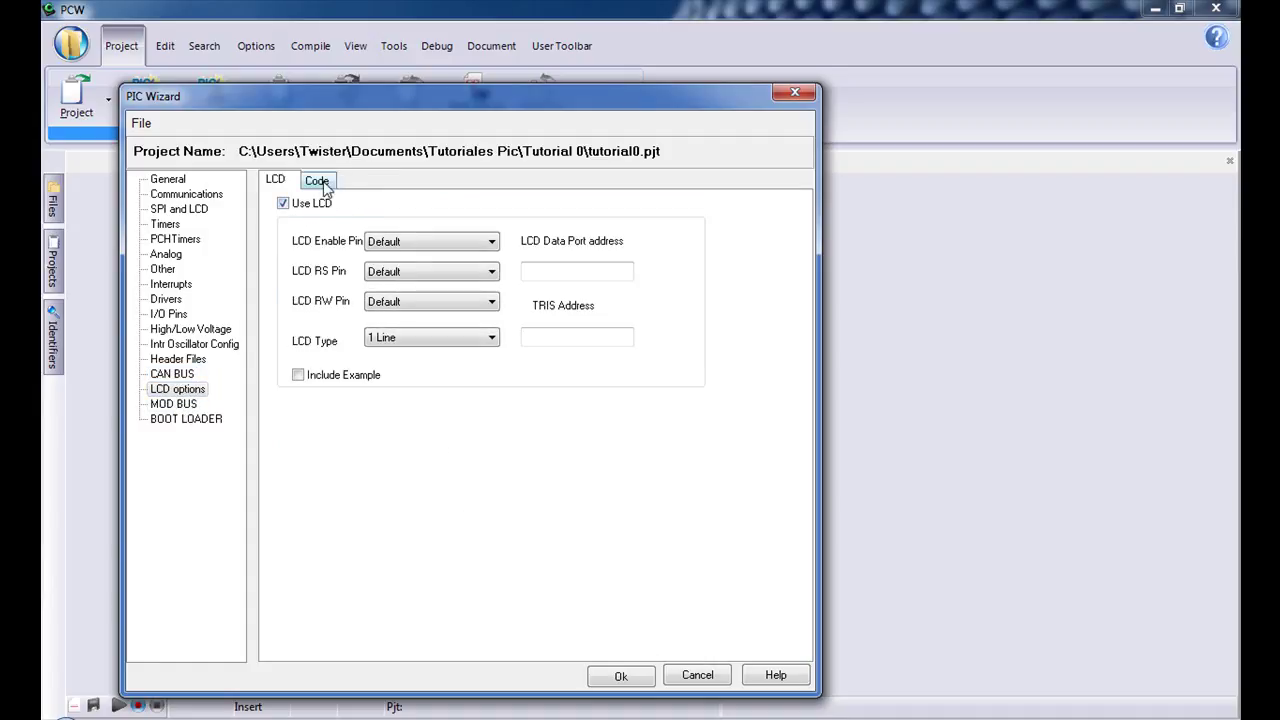
{"action": "left_click", "coordinate": [433, 250]}
{"action": "left_click", "coordinate": [427, 249]}
{"action": "left_click", "coordinate": [317, 181]}
{"action": "left_click", "coordinate": [279, 181]}
{"action": "left_click", "coordinate": [395, 340]}
{"action": "left_click", "coordinate": [392, 352]}
Review the Mod Bus and bootloader options and cancel the PIC Wizard.
{"action": "left_click", "coordinate": [170, 405]}
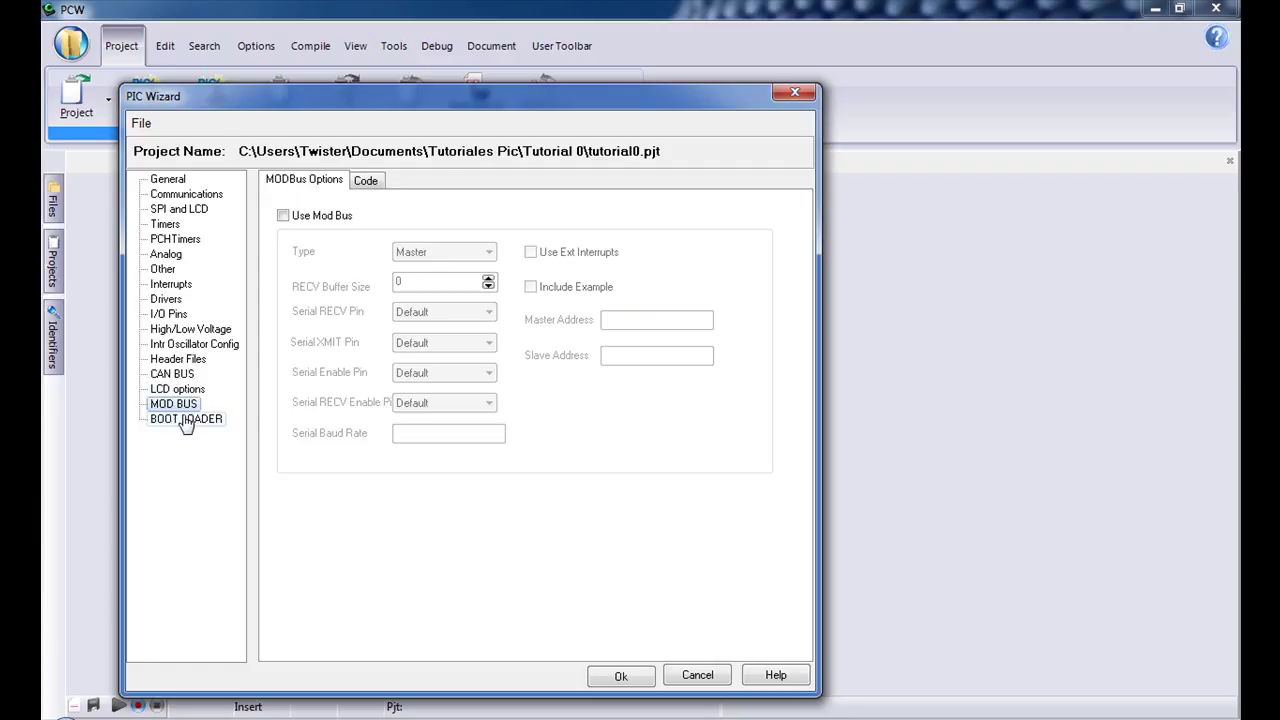
{"action": "left_click", "coordinate": [186, 421]}
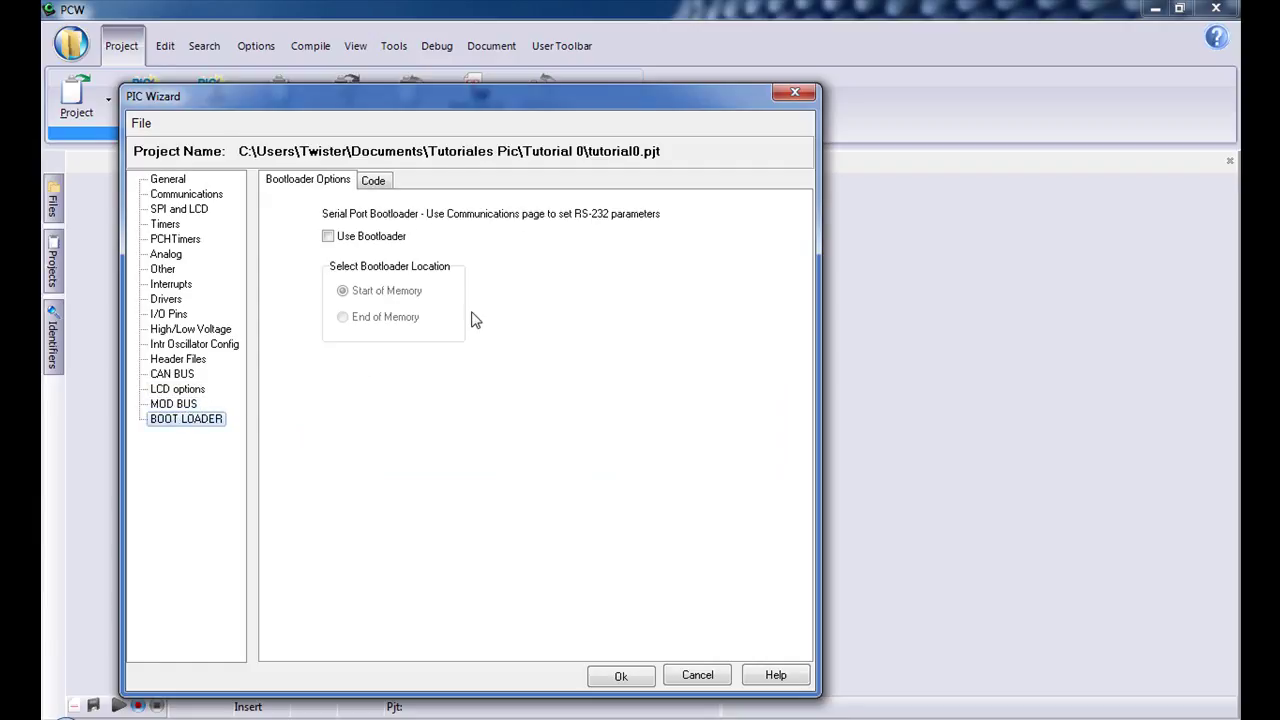
{"action": "left_click", "coordinate": [704, 679]}
{"action": "left_click", "coordinate": [205, 48]}
{"action": "left_click", "coordinate": [310, 45]}
{"action": "left_click", "coordinate": [393, 45]}
{"action": "left_click", "coordinate": [491, 45]}
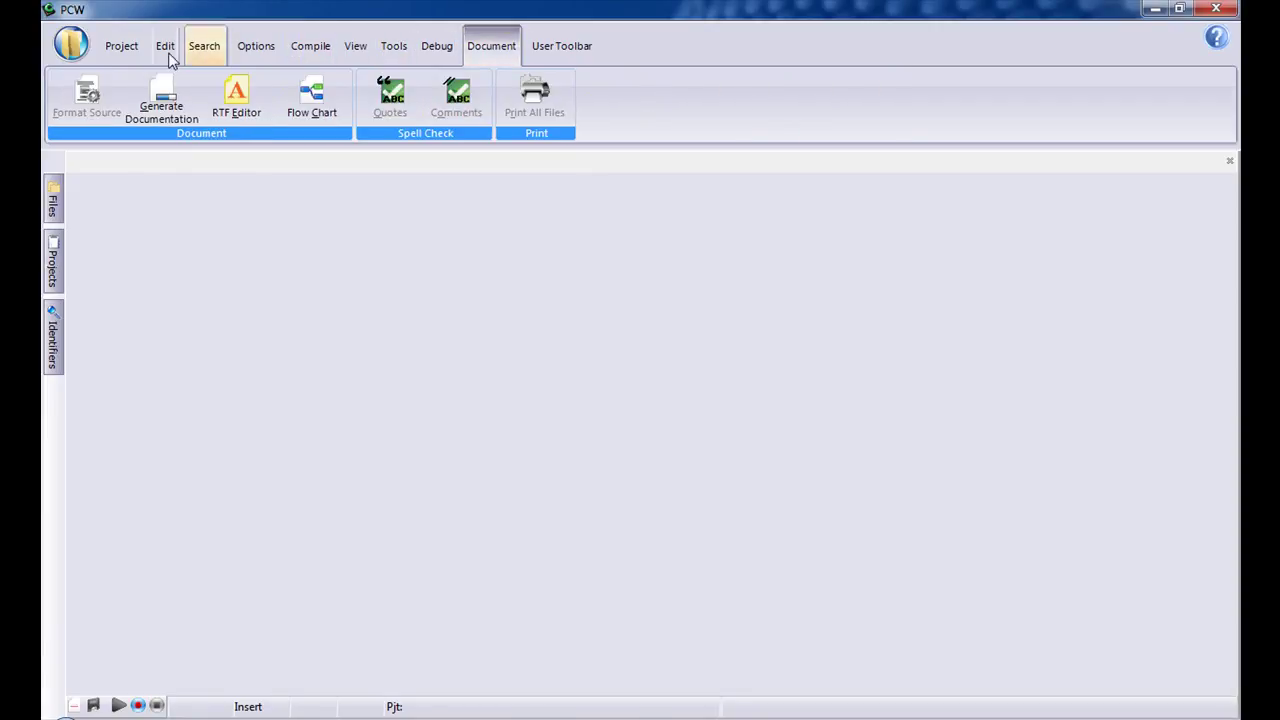
{"action": "left_click", "coordinate": [128, 50]}
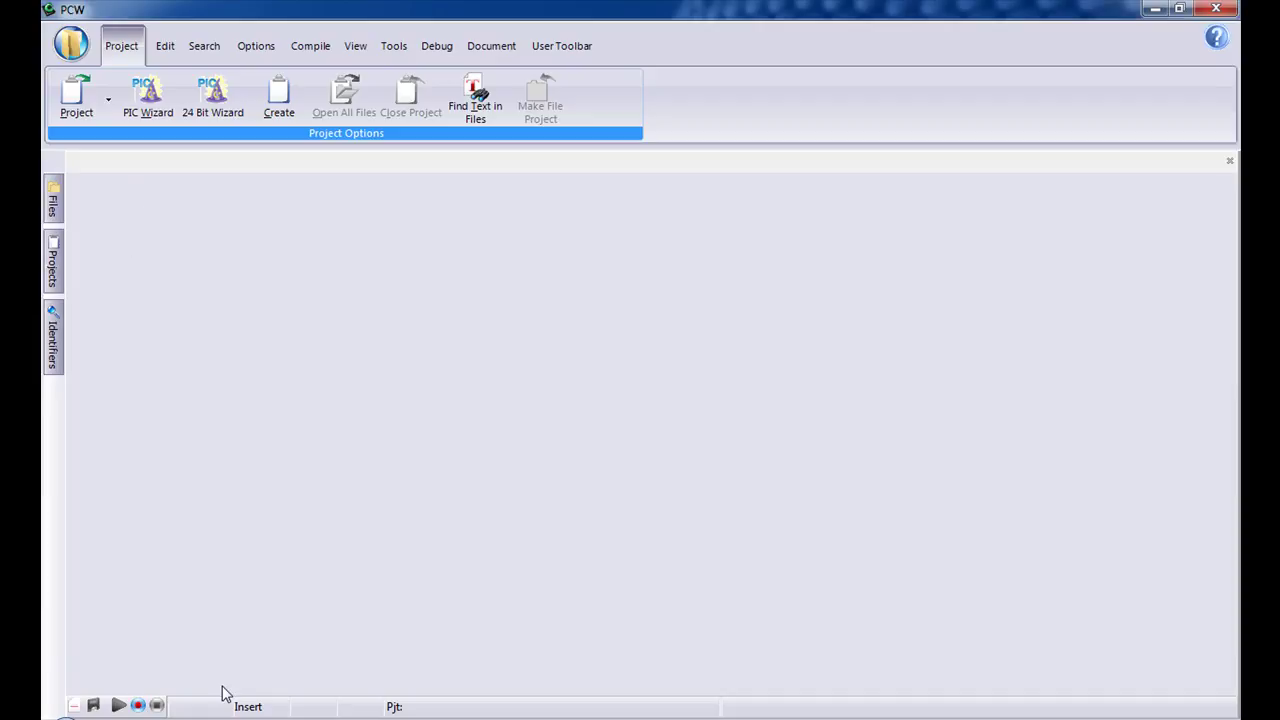
Switch to the CCS C manual in Adobe Reader and read the Expressions chapter, from Expressions and Operators through Variable Argument Lists.
{"action": "key", "text": "alt+Tab"}
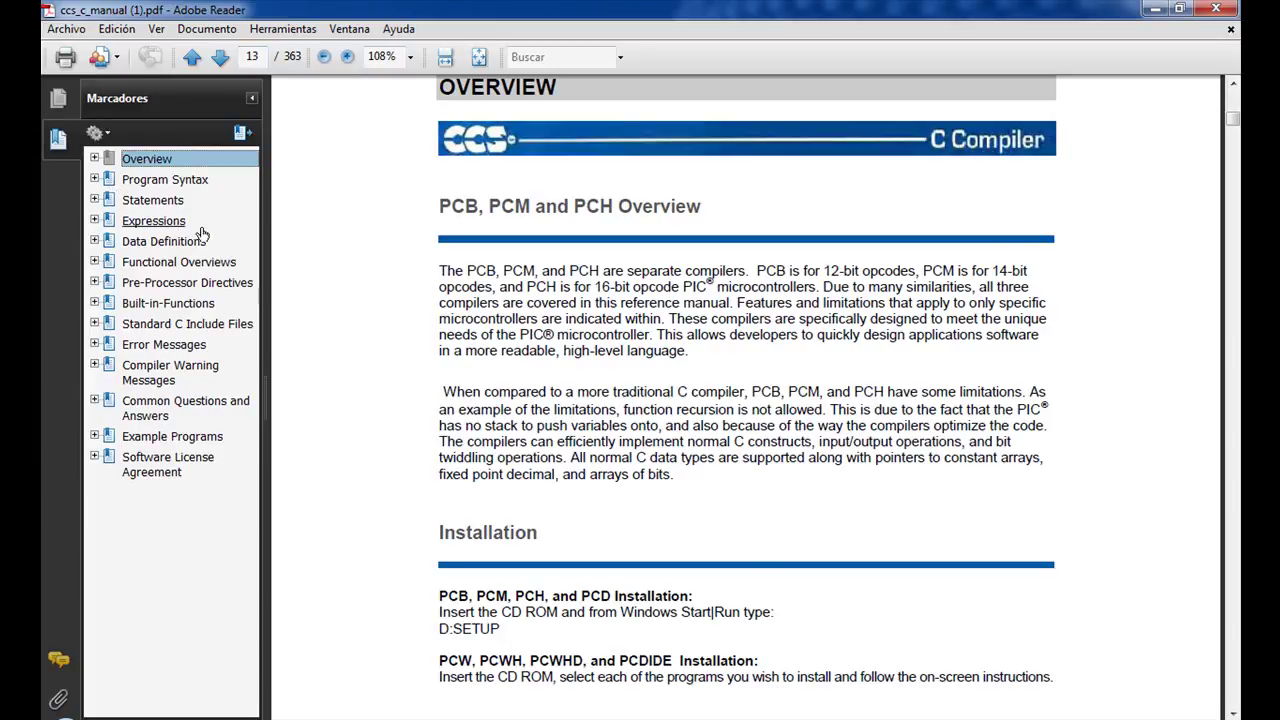
{"action": "scroll", "coordinate": [133, 220], "scroll_direction": "down", "scroll_amount": 2}
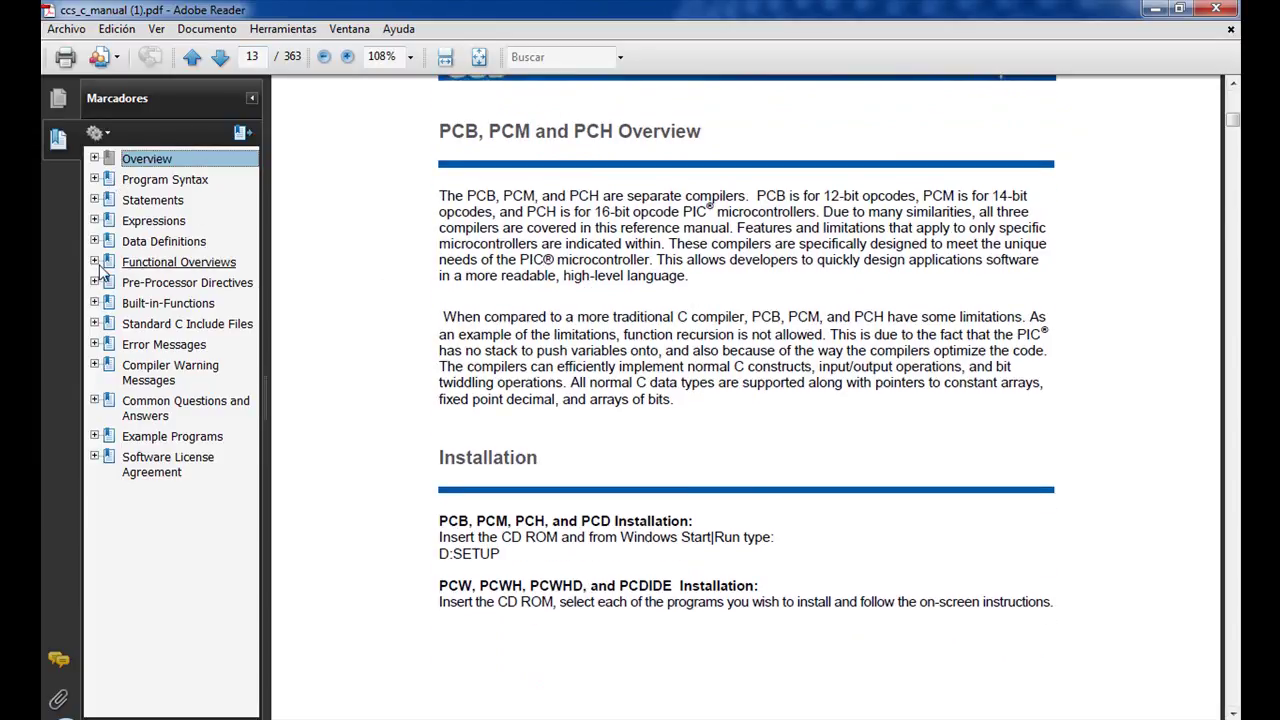
{"action": "left_click", "coordinate": [95, 221]}
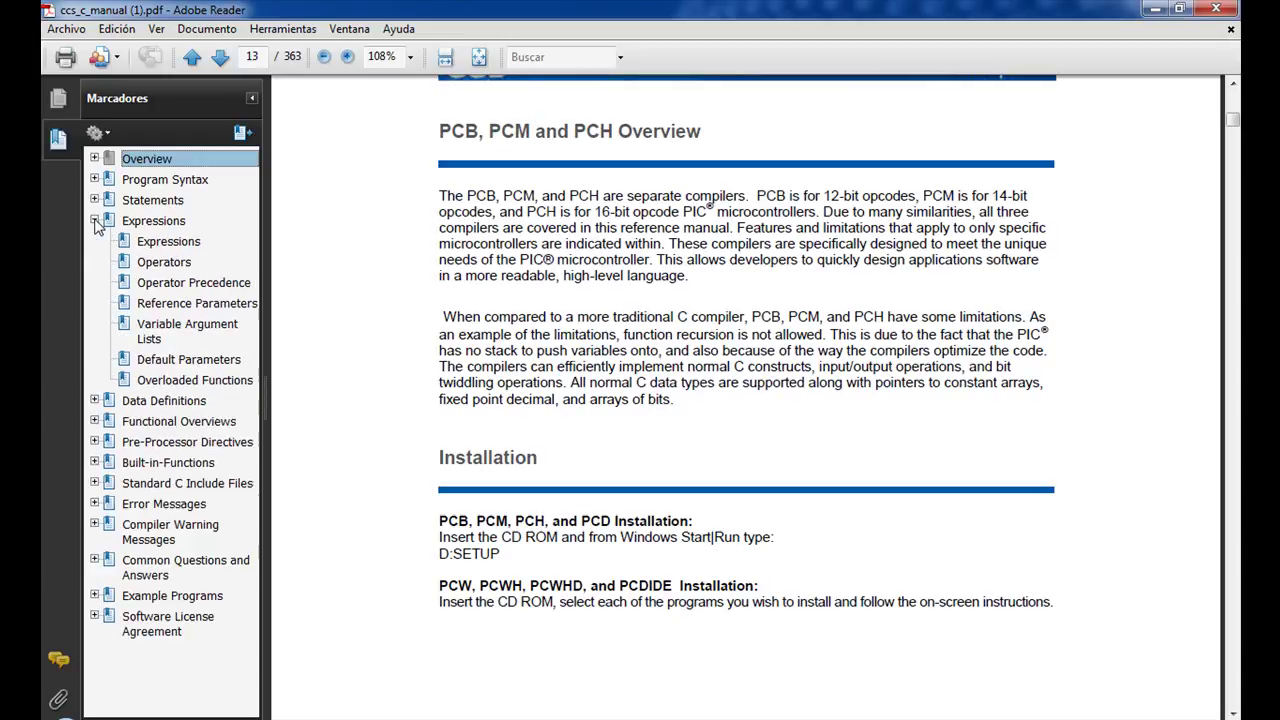
{"action": "left_click", "coordinate": [163, 243]}
{"action": "scroll", "coordinate": [535, 195], "scroll_direction": "down", "scroll_amount": 1}
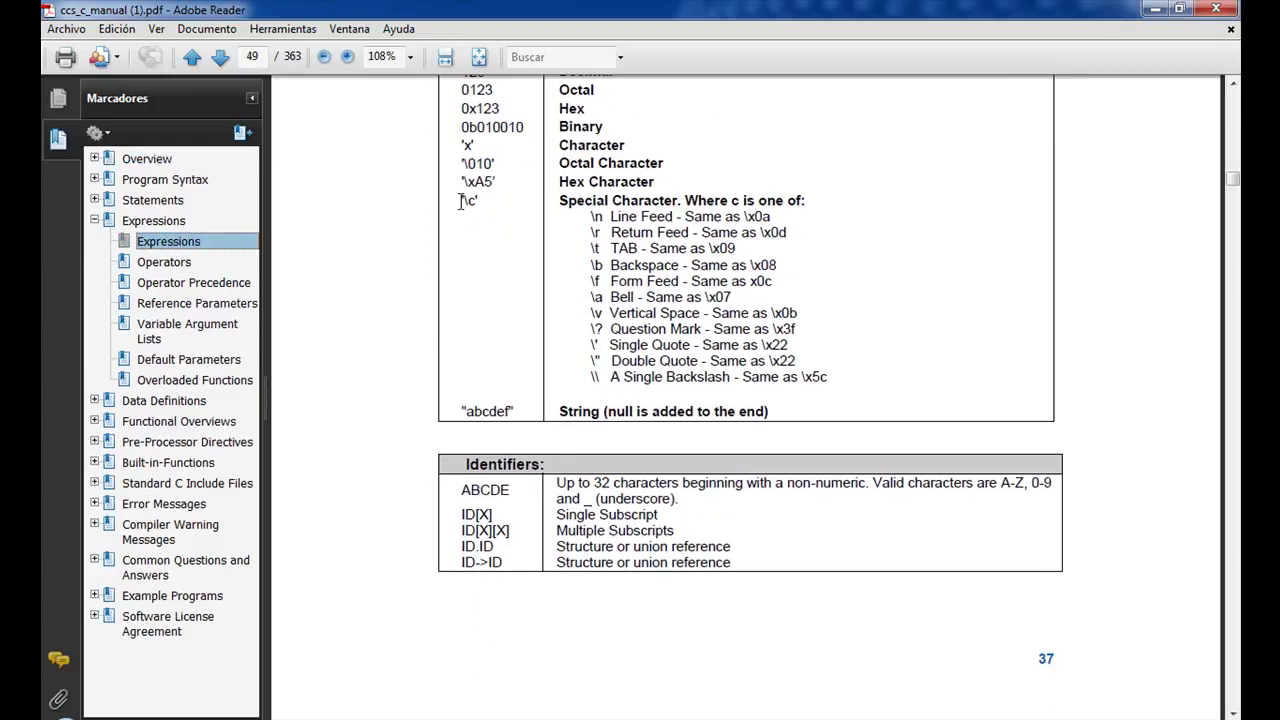
{"action": "left_click", "coordinate": [178, 263]}
{"action": "scroll", "coordinate": [490, 190], "scroll_direction": "down", "scroll_amount": 2}
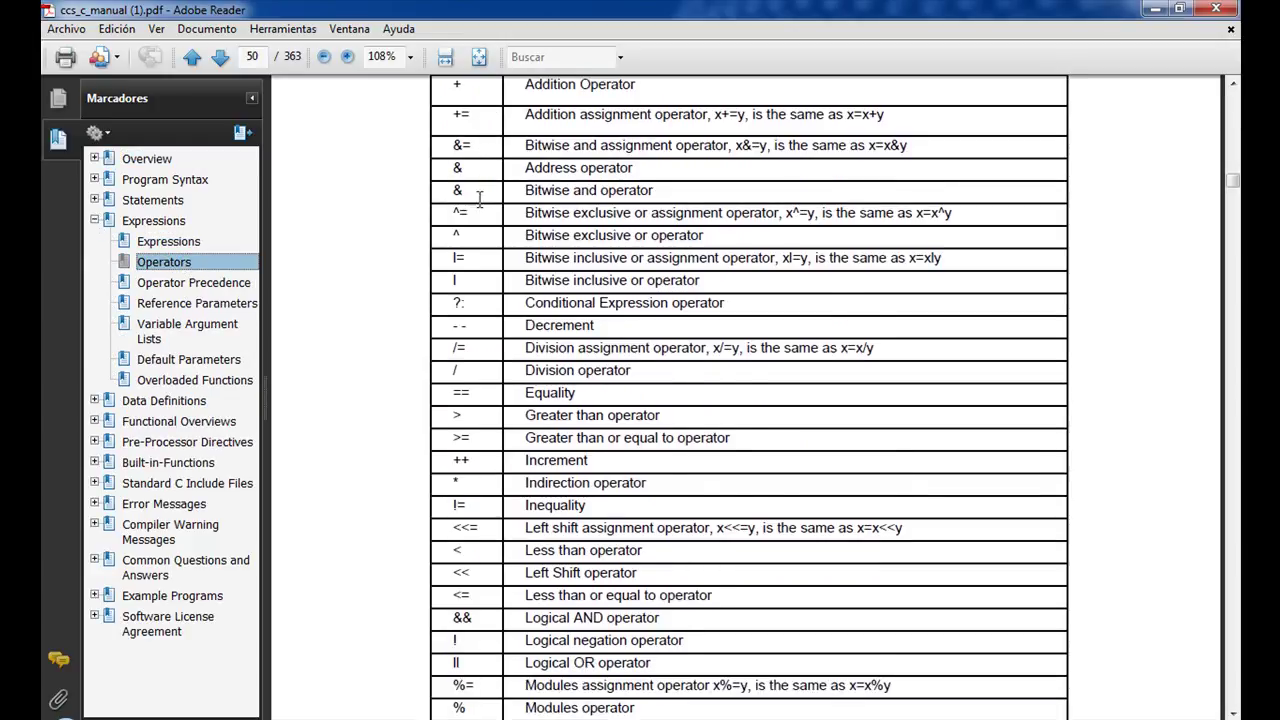
{"action": "left_click", "coordinate": [212, 285]}
{"action": "left_click", "coordinate": [193, 305]}
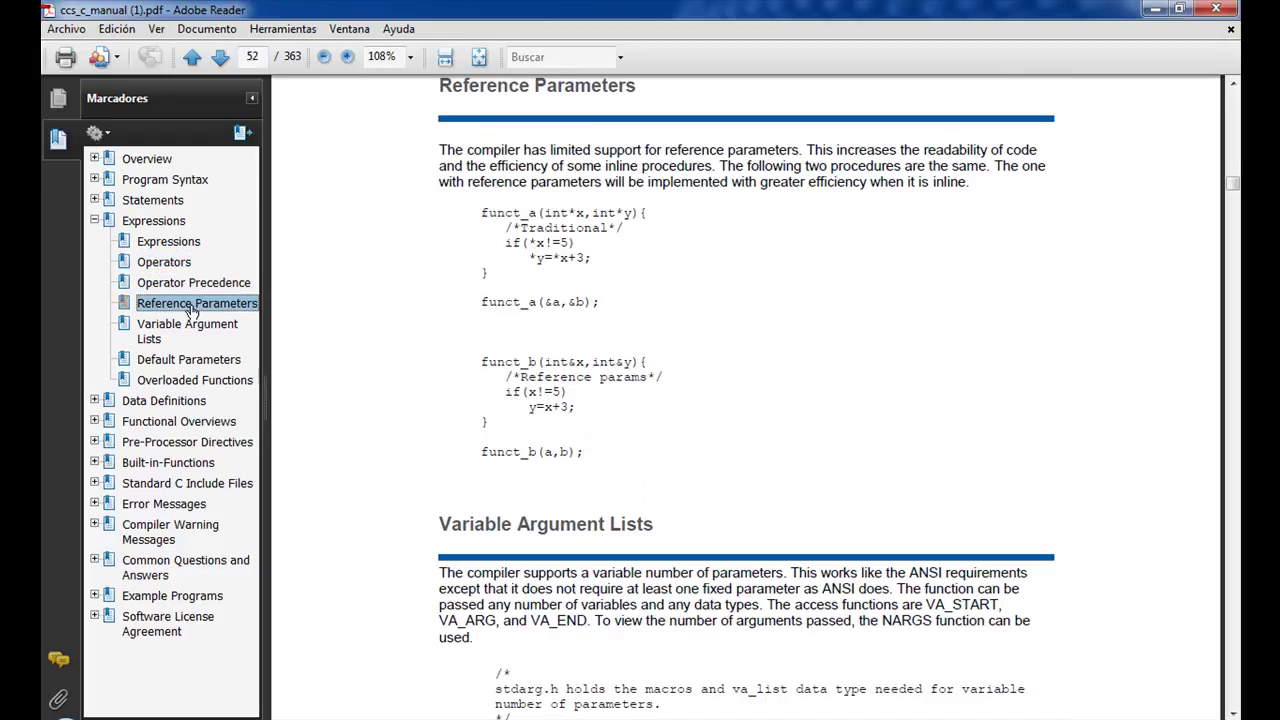
{"action": "left_click", "coordinate": [198, 333]}
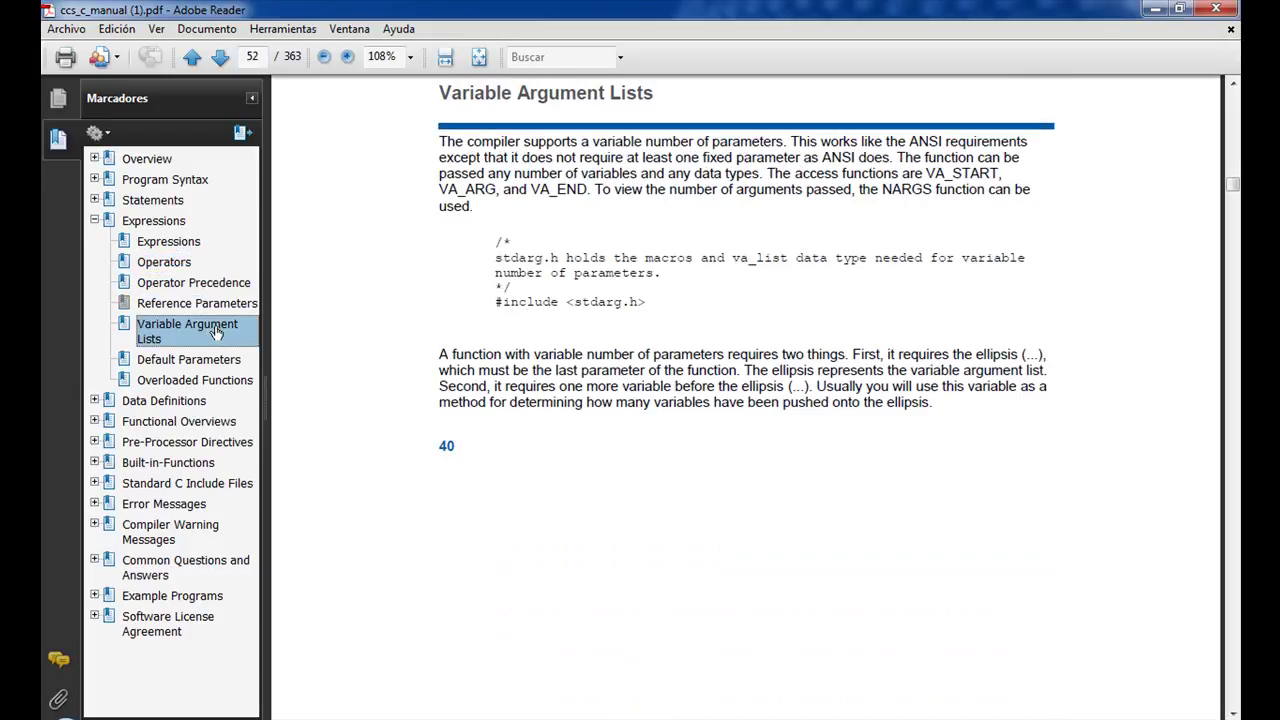
Examine the int1 entry in the Basic and Special types section under Data Definitions.
{"action": "left_click", "coordinate": [95, 400]}
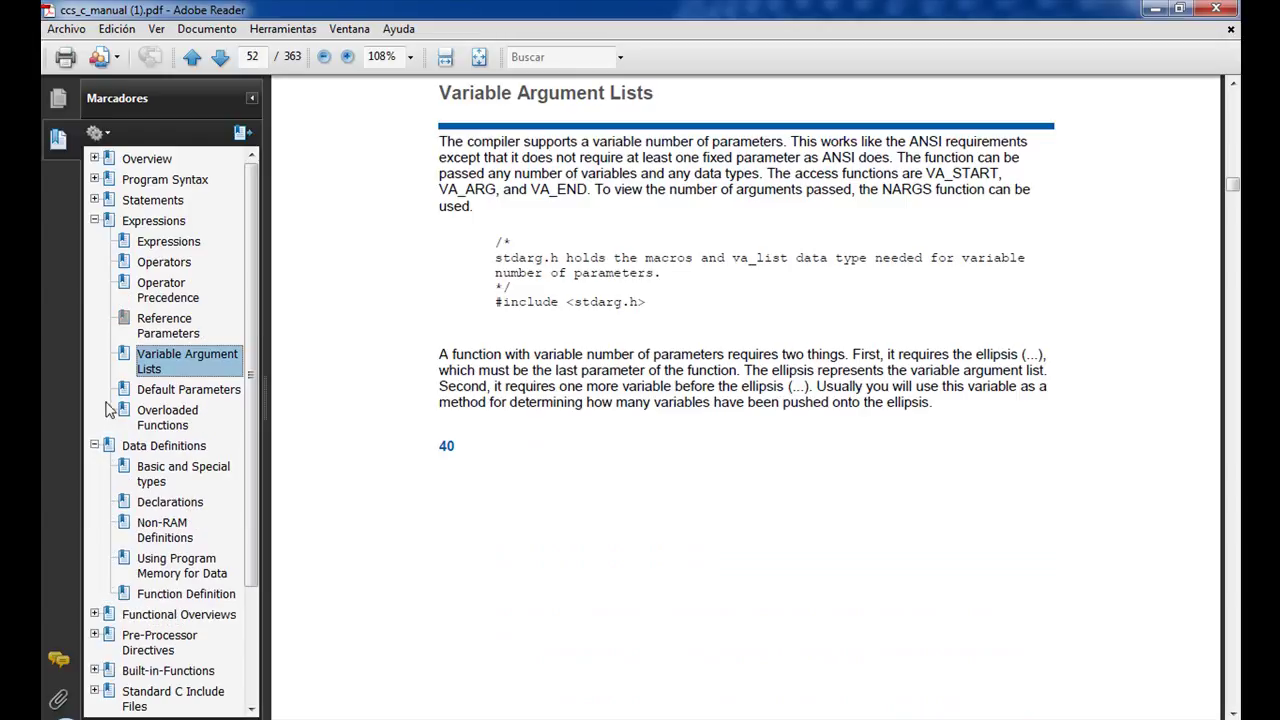
{"action": "left_click", "coordinate": [170, 476]}
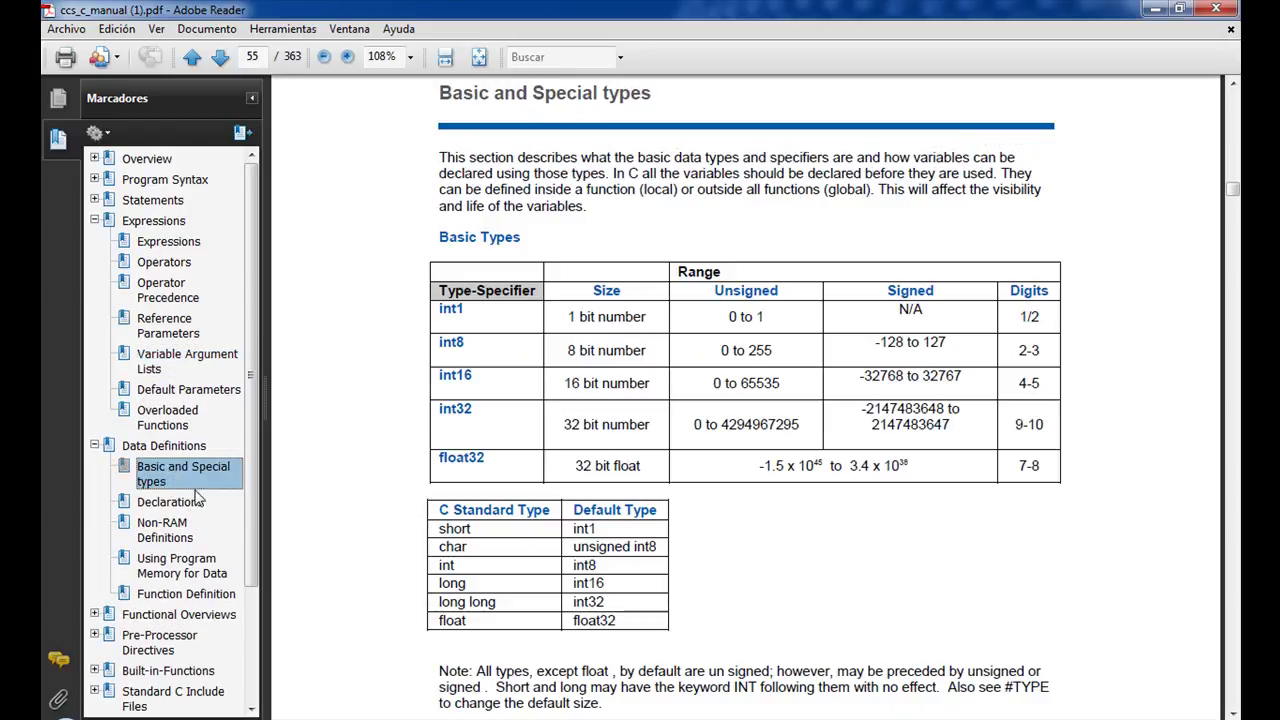
{"action": "double_click", "coordinate": [450, 309]}
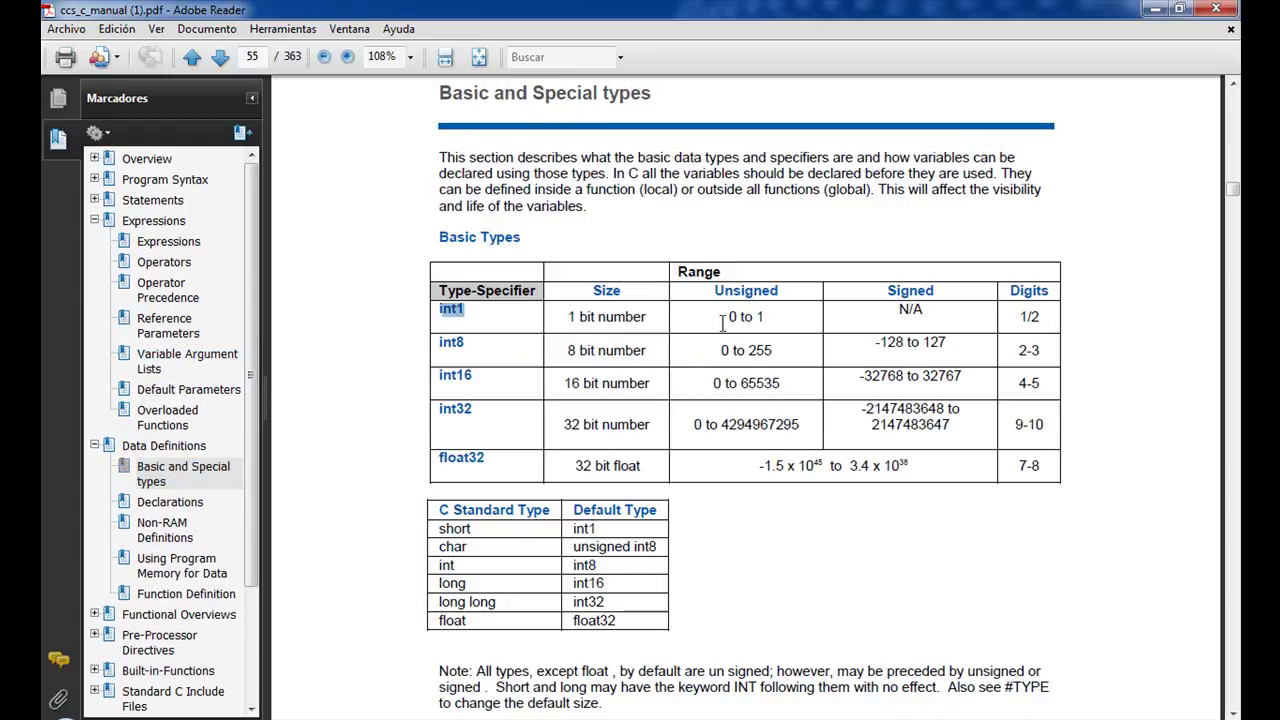
Compare the sizes and unsigned ranges of int1, int8, int16 and int32 in the Basic Types table.
{"action": "left_click_drag", "start_coordinate": [722, 322], "coordinate": [777, 313]}
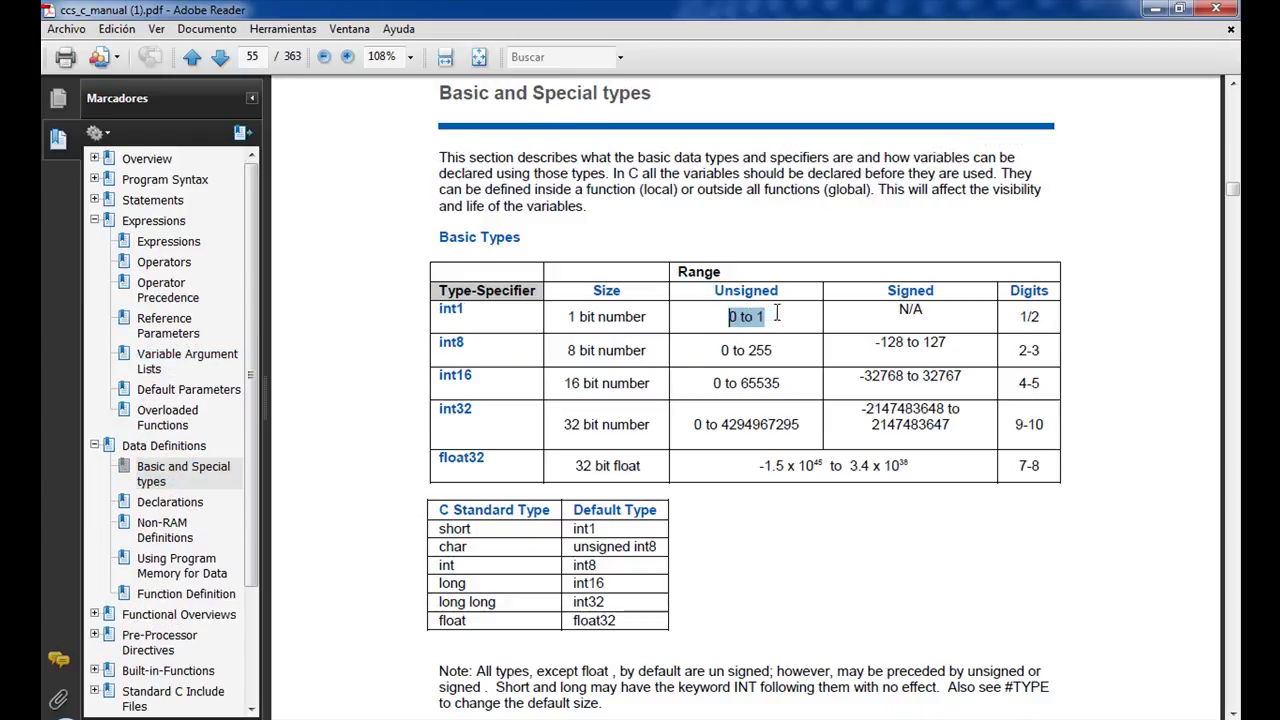
{"action": "double_click", "coordinate": [474, 347]}
{"action": "left_click", "coordinate": [468, 353]}
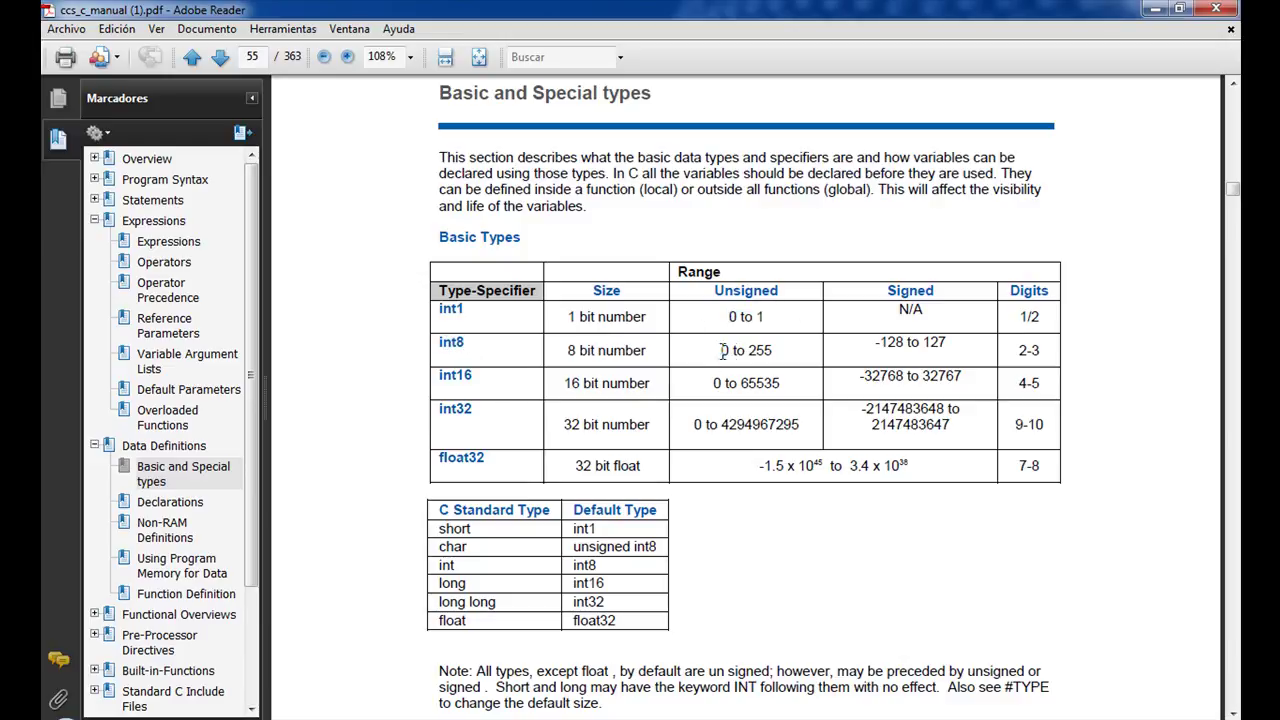
{"action": "left_click_drag", "start_coordinate": [722, 350], "coordinate": [783, 348]}
{"action": "left_click", "coordinate": [493, 305]}
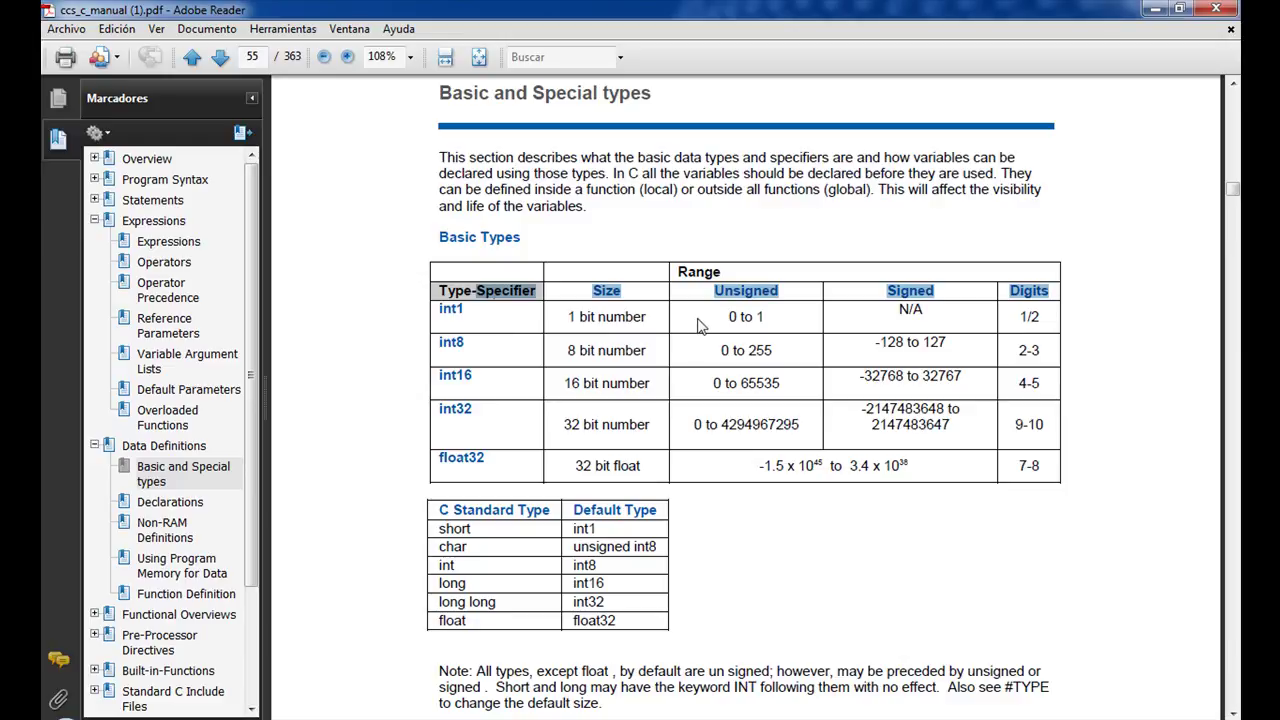
{"action": "left_click_drag", "start_coordinate": [728, 316], "coordinate": [770, 318]}
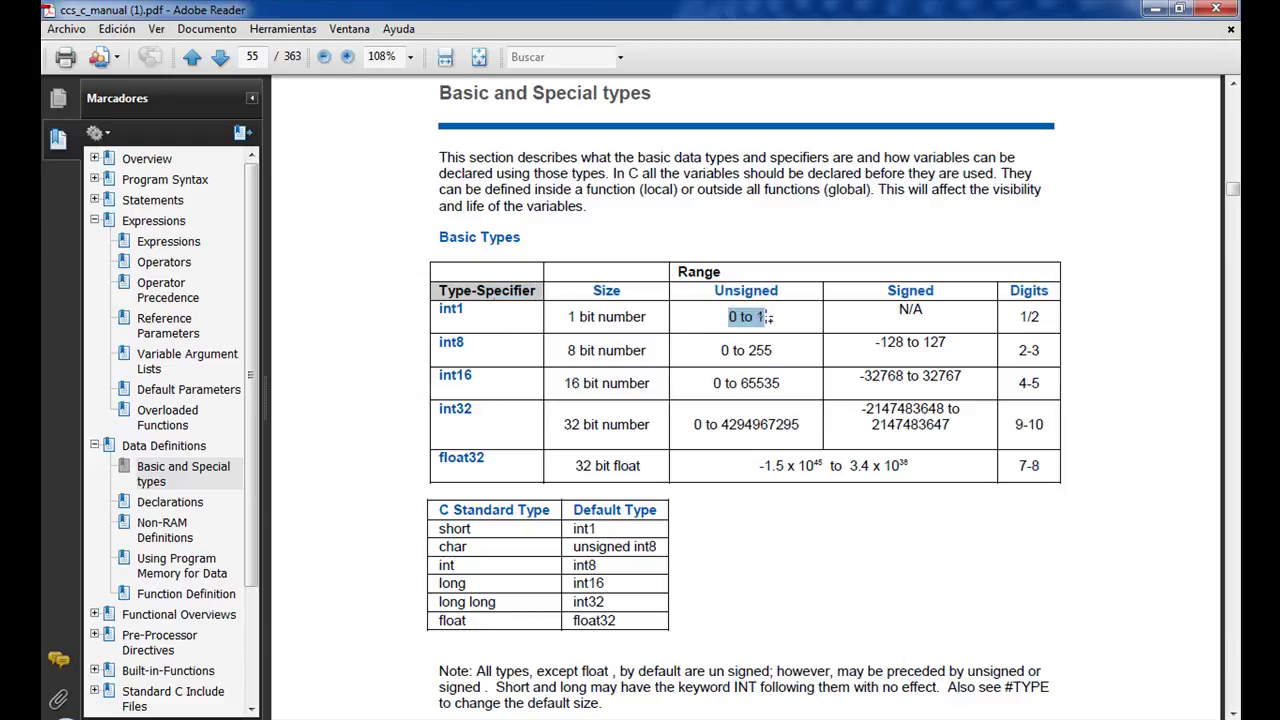
{"action": "double_click", "coordinate": [458, 378]}
{"action": "left_click_drag", "start_coordinate": [714, 383], "coordinate": [773, 396]}
{"action": "left_click", "coordinate": [756, 394]}
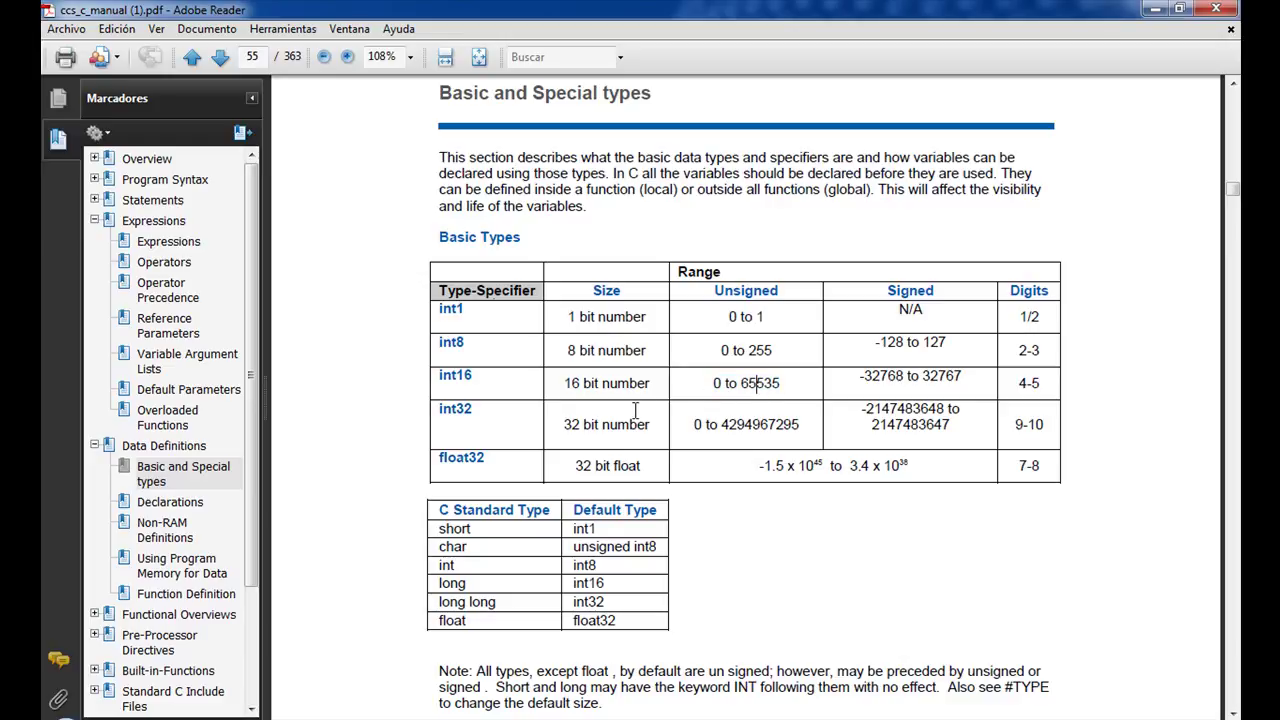
{"action": "left_click_drag", "start_coordinate": [603, 428], "coordinate": [626, 433]}
Examine the table matching C standard types to default types, highlighting the short entry.
{"action": "scroll", "coordinate": [605, 455], "scroll_direction": "down", "scroll_amount": 5}
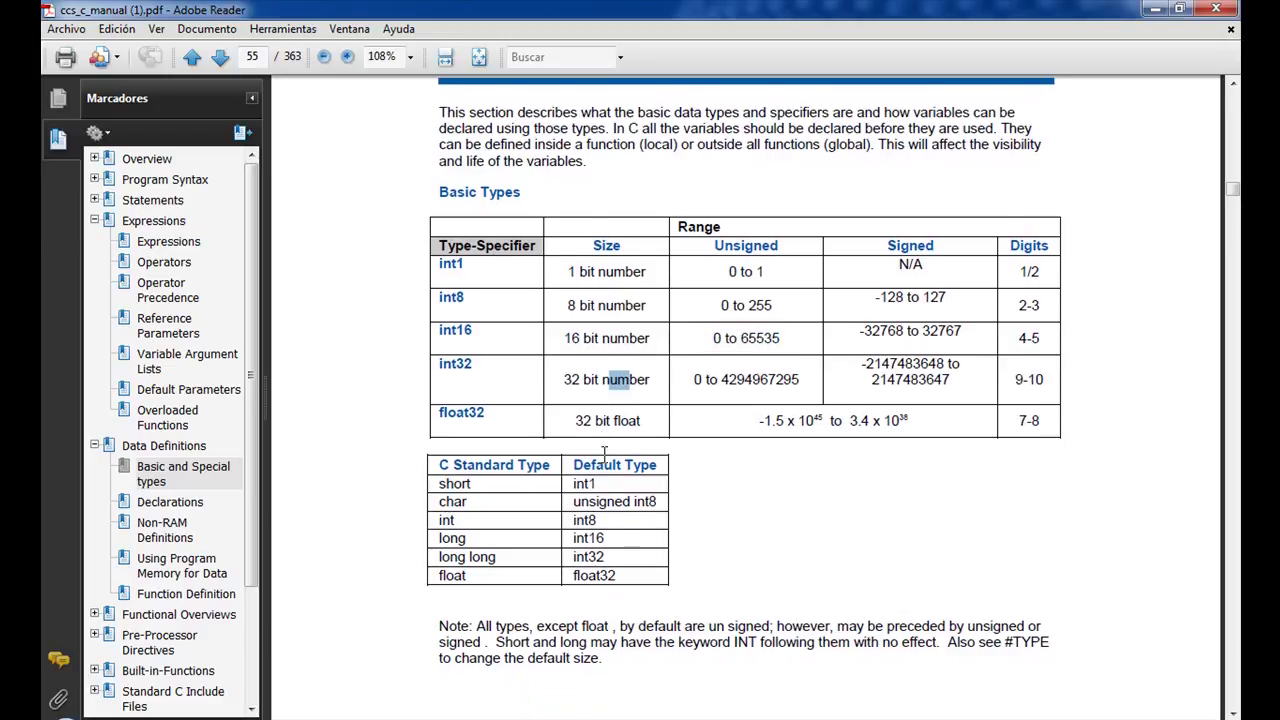
{"action": "scroll", "coordinate": [600, 432], "scroll_direction": "down", "scroll_amount": 2}
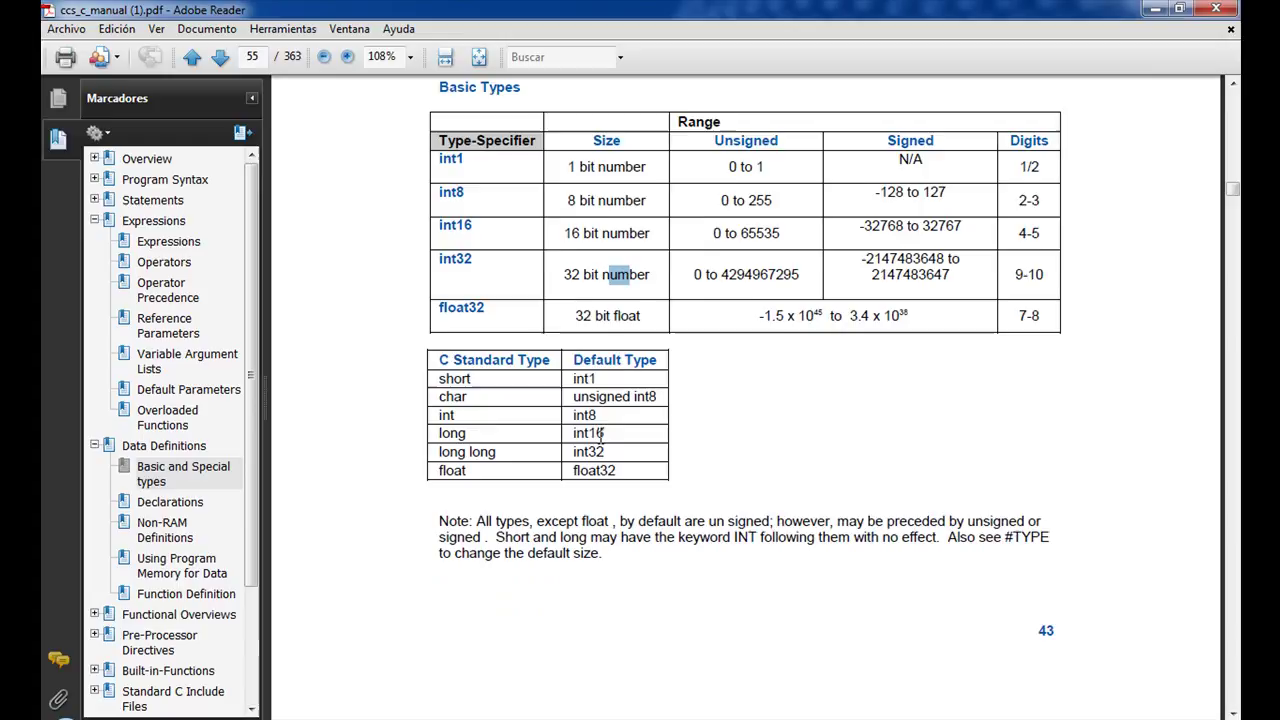
{"action": "scroll", "coordinate": [600, 432], "scroll_direction": "down", "scroll_amount": 2}
{"action": "left_click_drag", "start_coordinate": [503, 313], "coordinate": [471, 336]}
{"action": "left_click", "coordinate": [474, 336]}
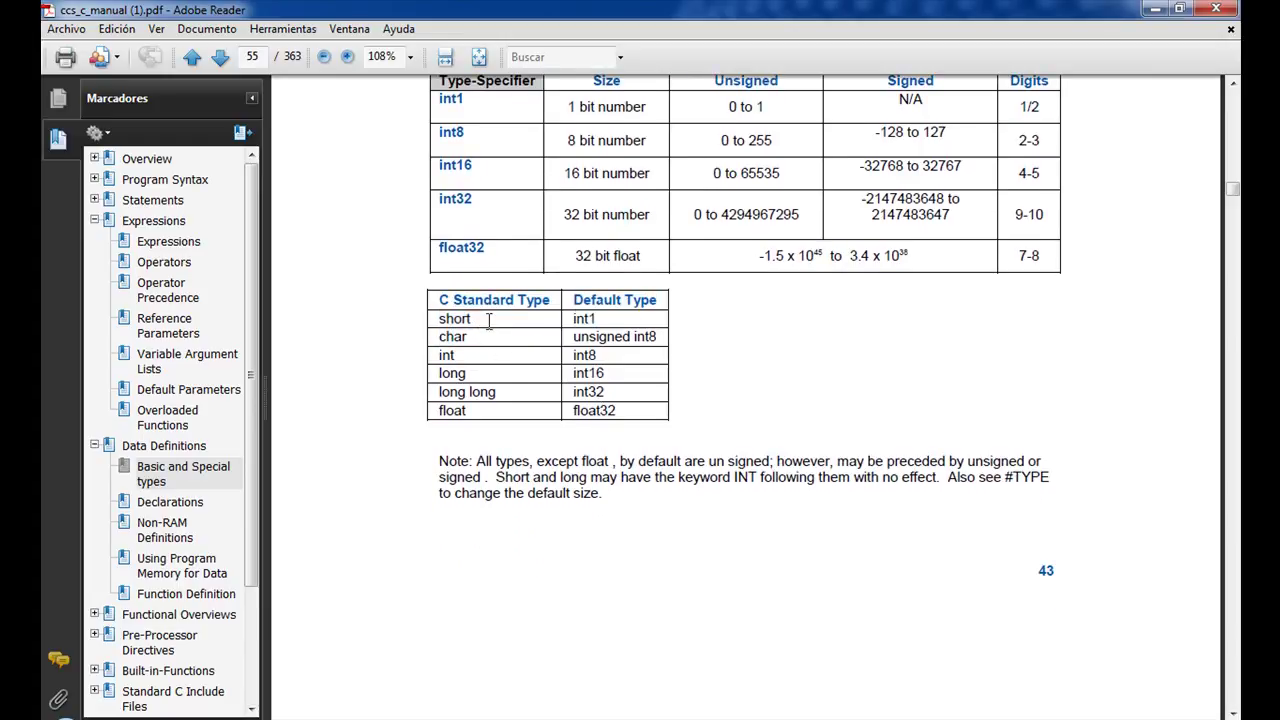
{"action": "left_click", "coordinate": [497, 318]}
{"action": "left_click_drag", "start_coordinate": [480, 316], "coordinate": [444, 316]}
{"action": "scroll", "coordinate": [258, 450], "scroll_direction": "down", "scroll_amount": 1}
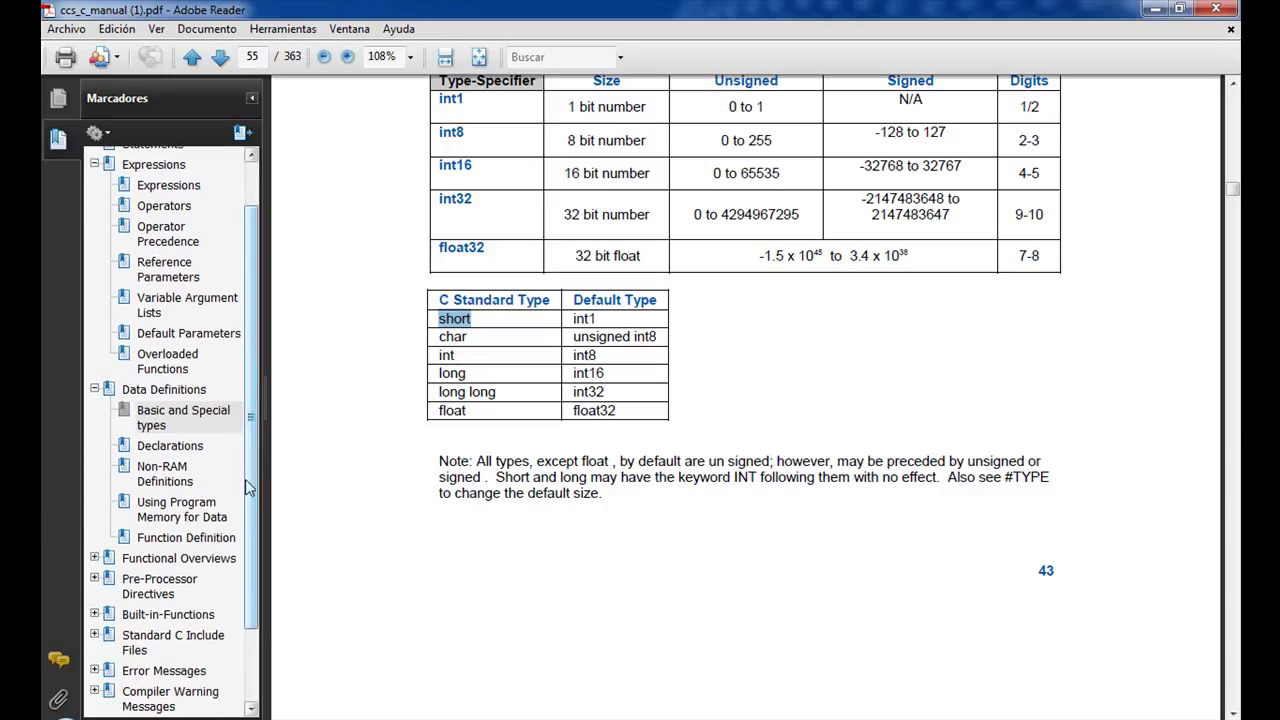
Expand the Functional Overviews bookmarks, open the ADC section and review its relevant functions from setup_adc to read_adc.
{"action": "left_click", "coordinate": [94, 558]}
{"action": "scroll", "coordinate": [160, 500], "scroll_direction": "down", "scroll_amount": 4}
{"action": "scroll", "coordinate": [160, 500], "scroll_direction": "down", "scroll_amount": 1}
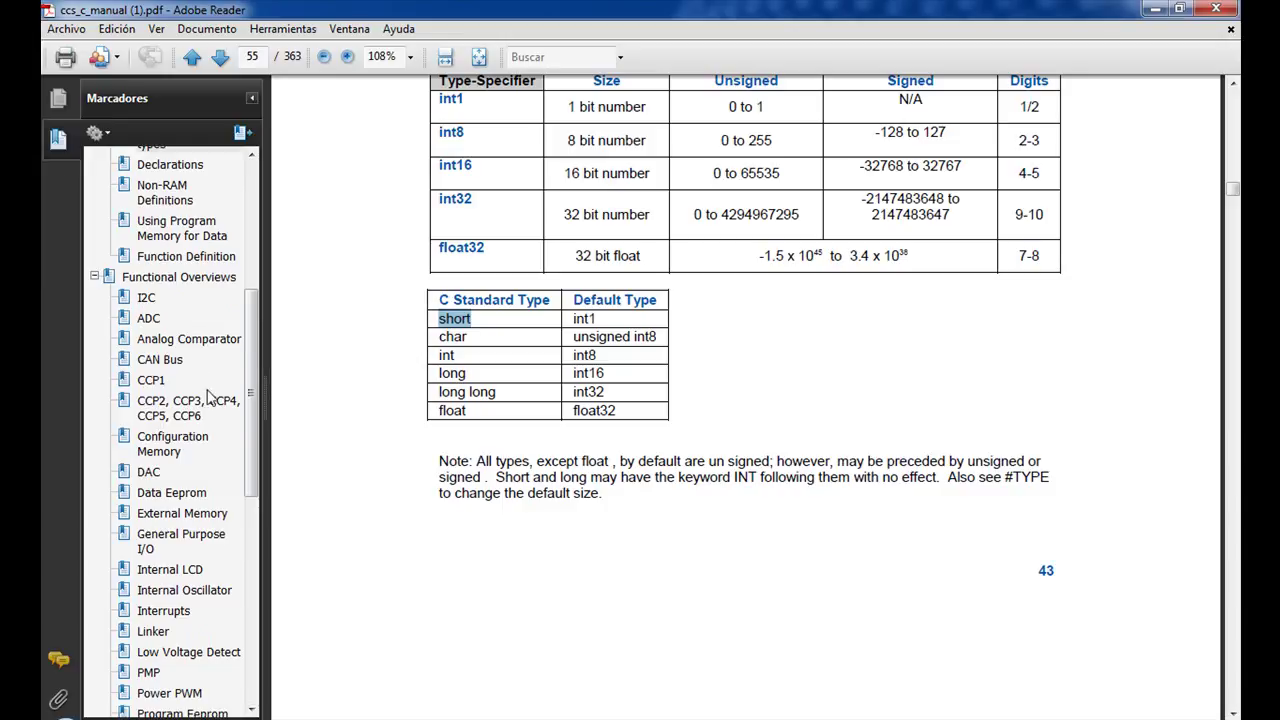
{"action": "left_click", "coordinate": [150, 319]}
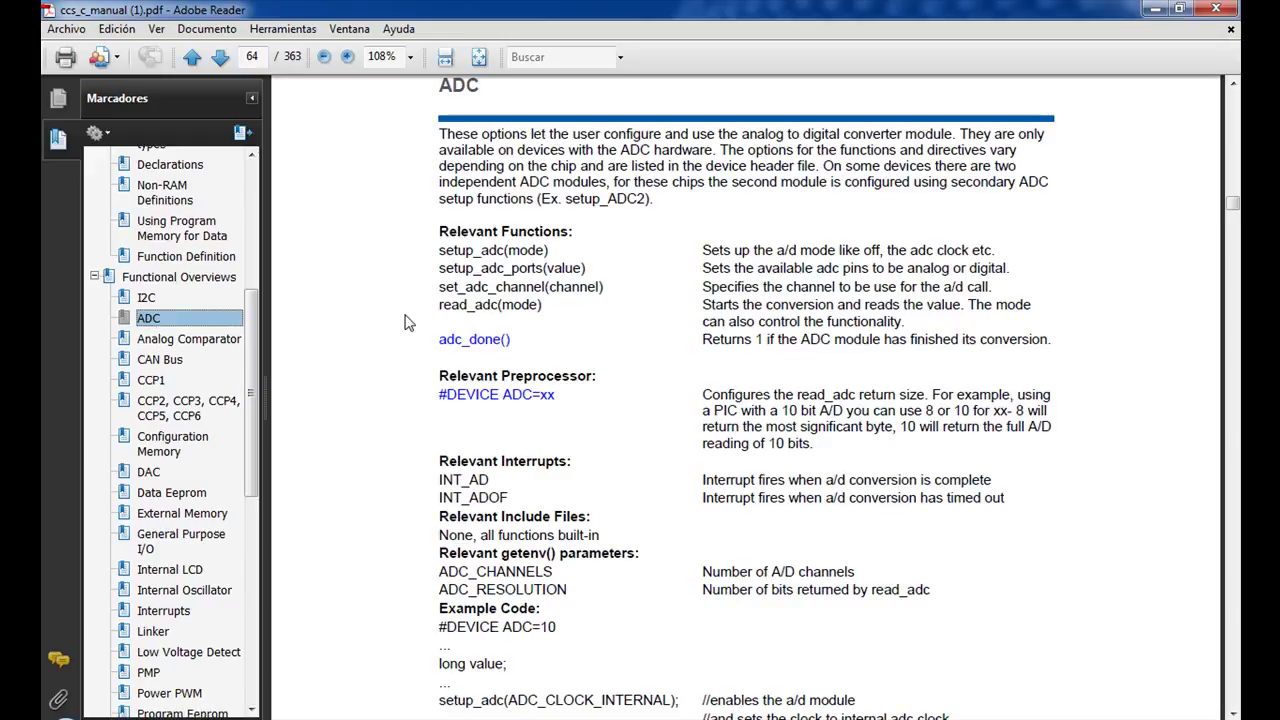
{"action": "left_click_drag", "start_coordinate": [455, 250], "coordinate": [520, 252]}
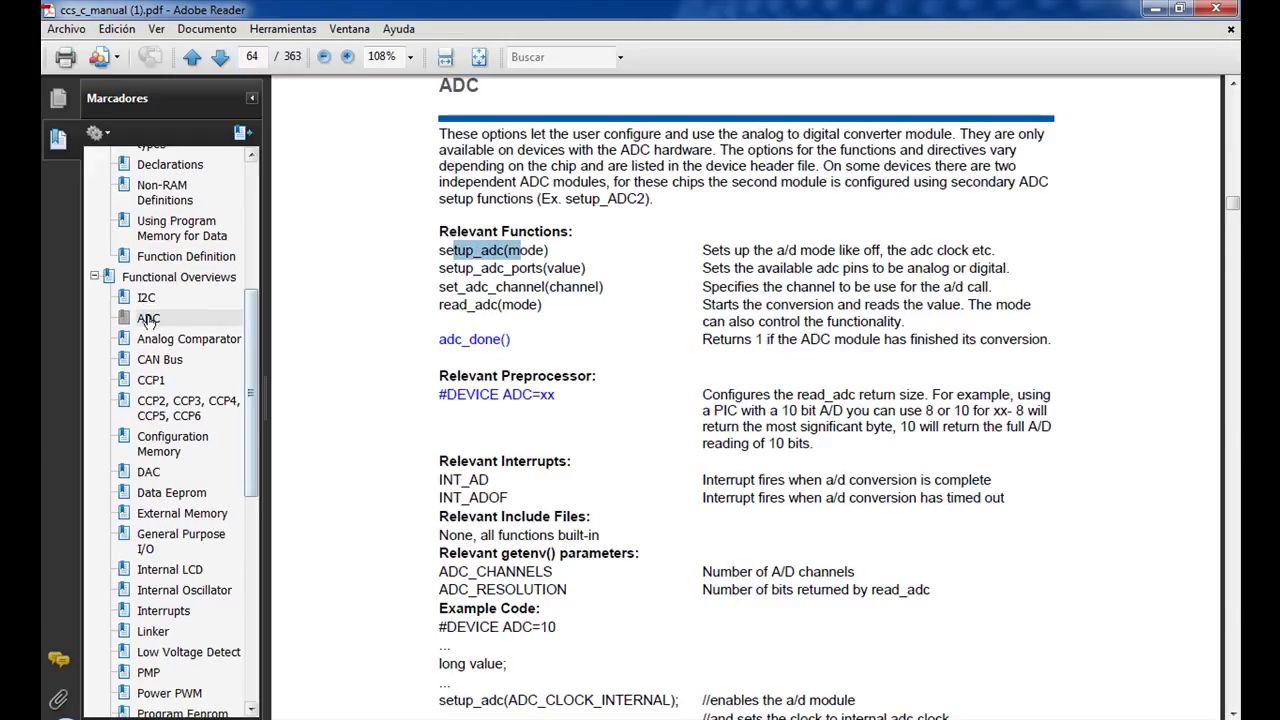
{"action": "left_click", "coordinate": [440, 248]}
{"action": "left_click_drag", "start_coordinate": [440, 248], "coordinate": [577, 262]}
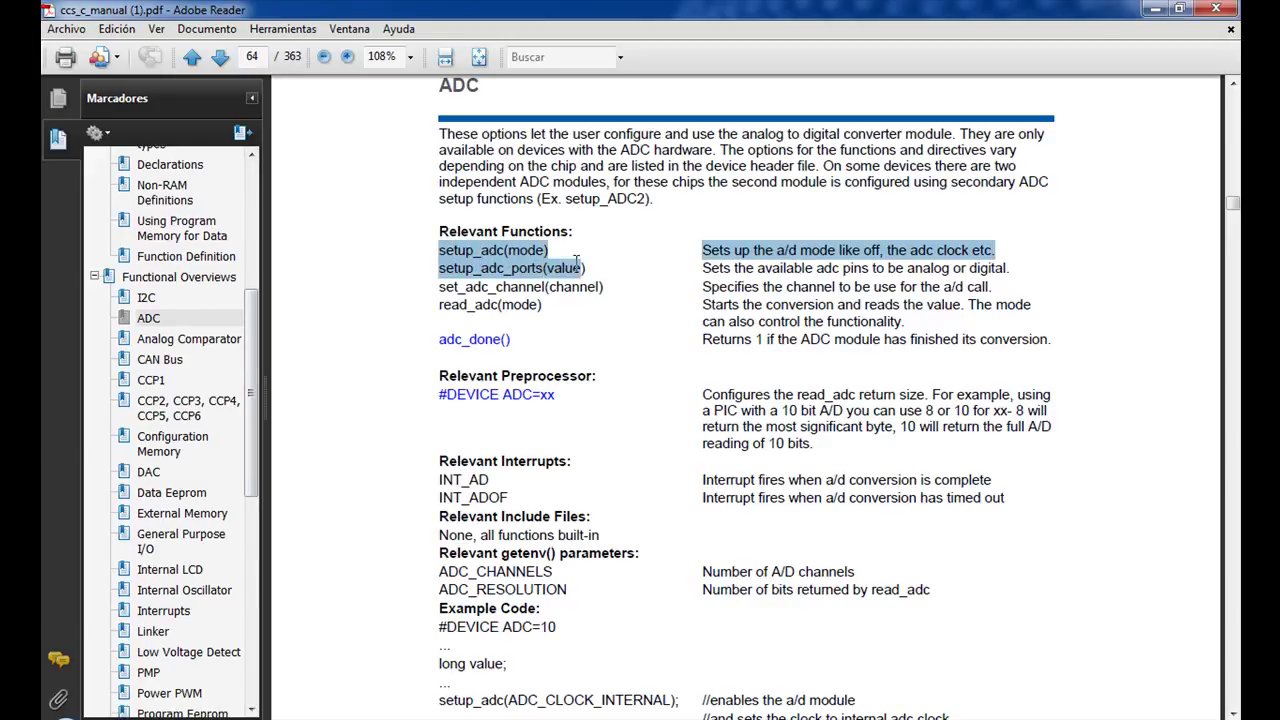
{"action": "left_click", "coordinate": [567, 288]}
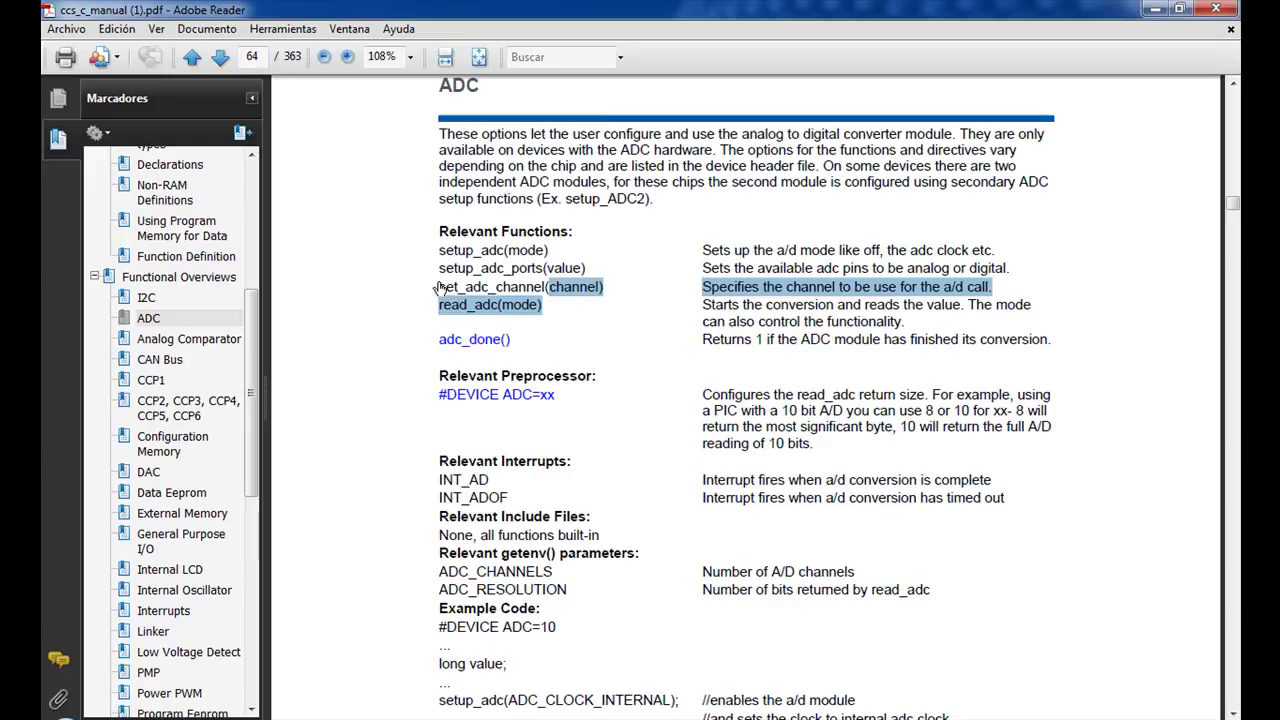